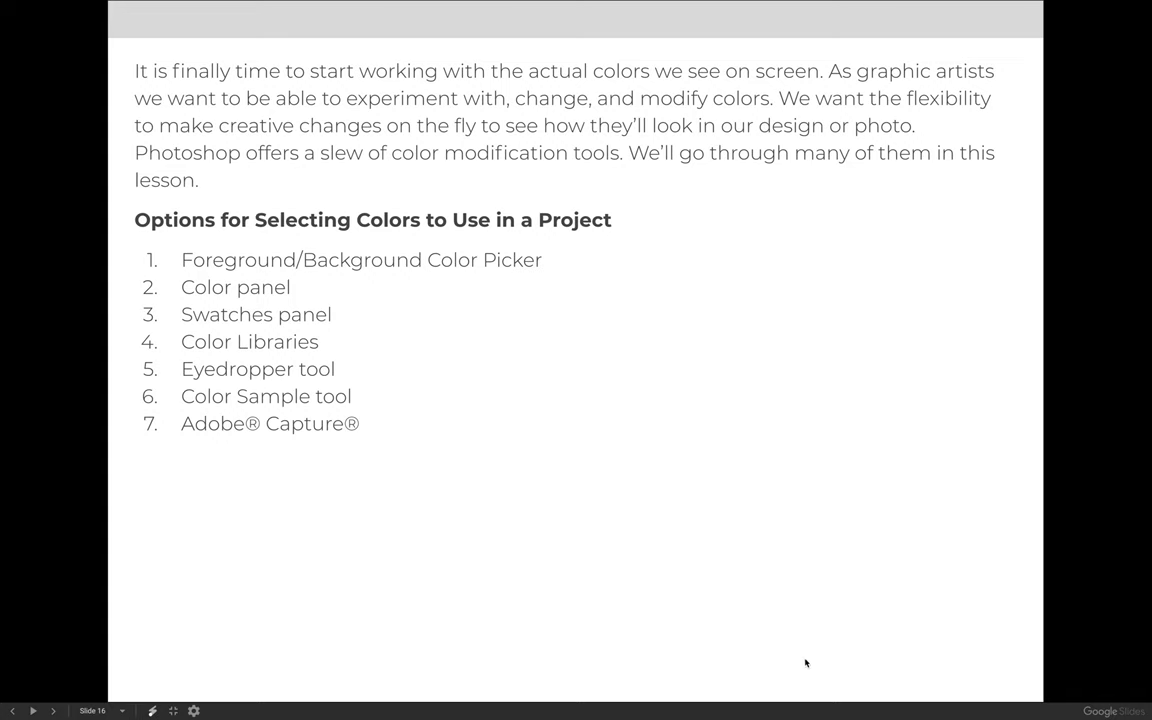
Step: Switch to the house photo, nudge the Channels panel right, and open then dismiss the foreground Color Picker
left_click(552, 710)
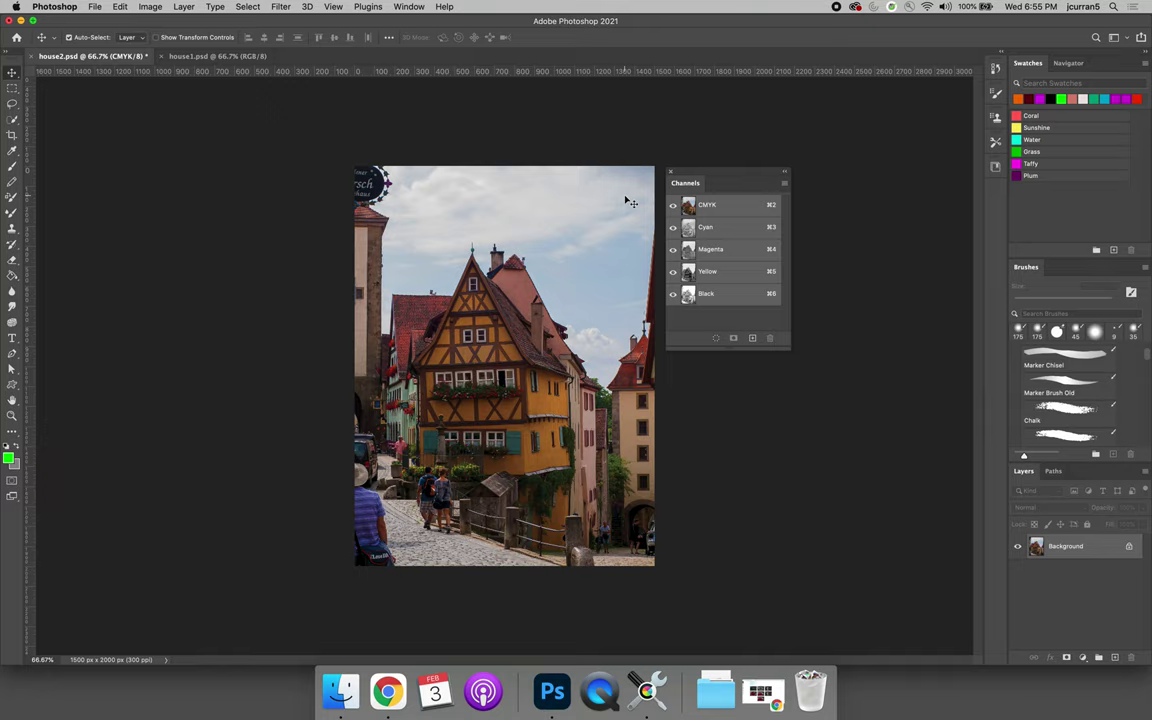
left_click_drag(702, 175, 752, 172)
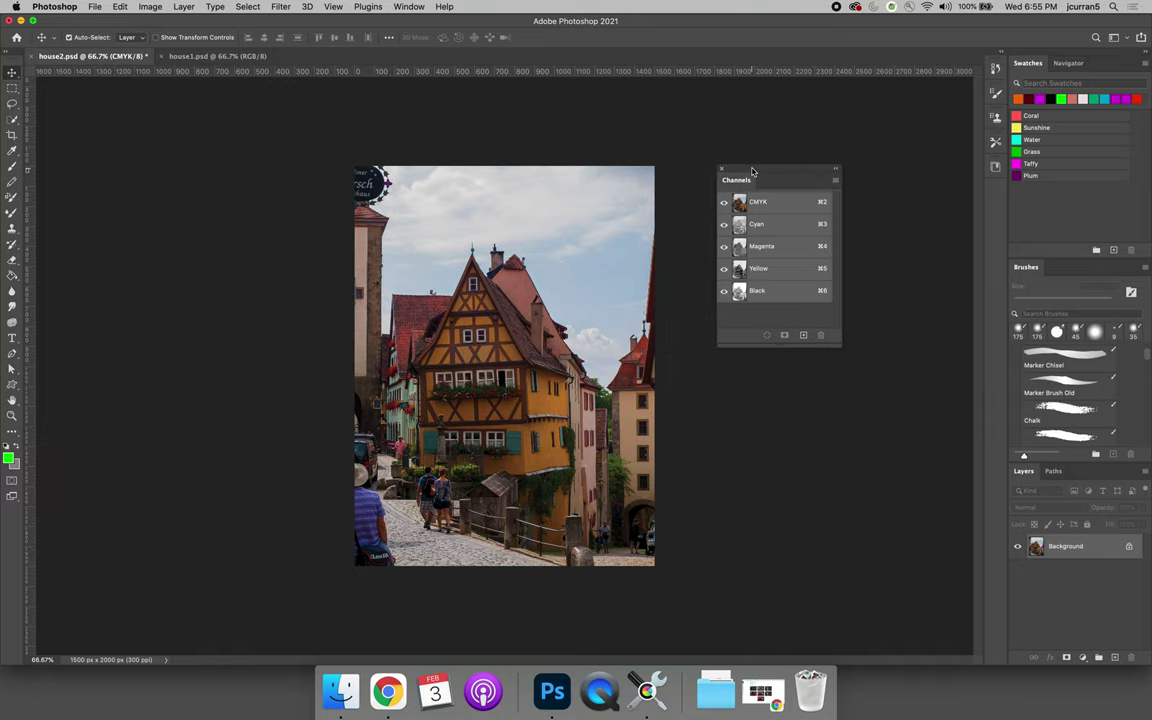
left_click(10, 459)
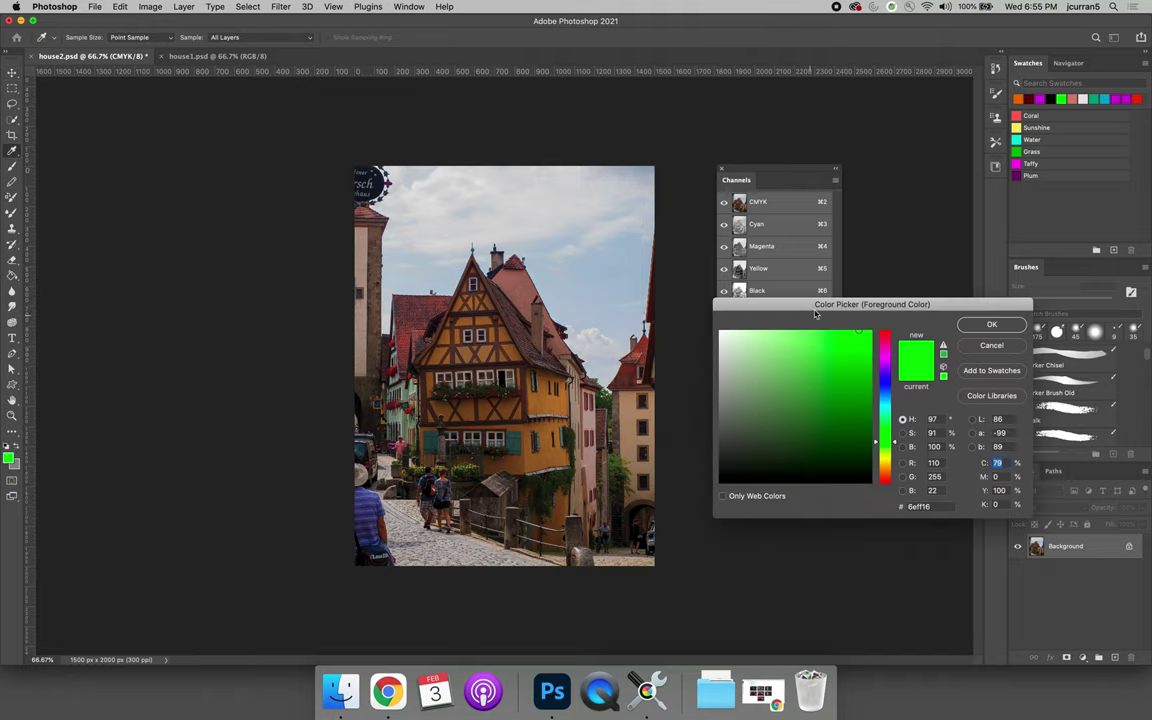
left_click_drag(820, 306, 268, 265)
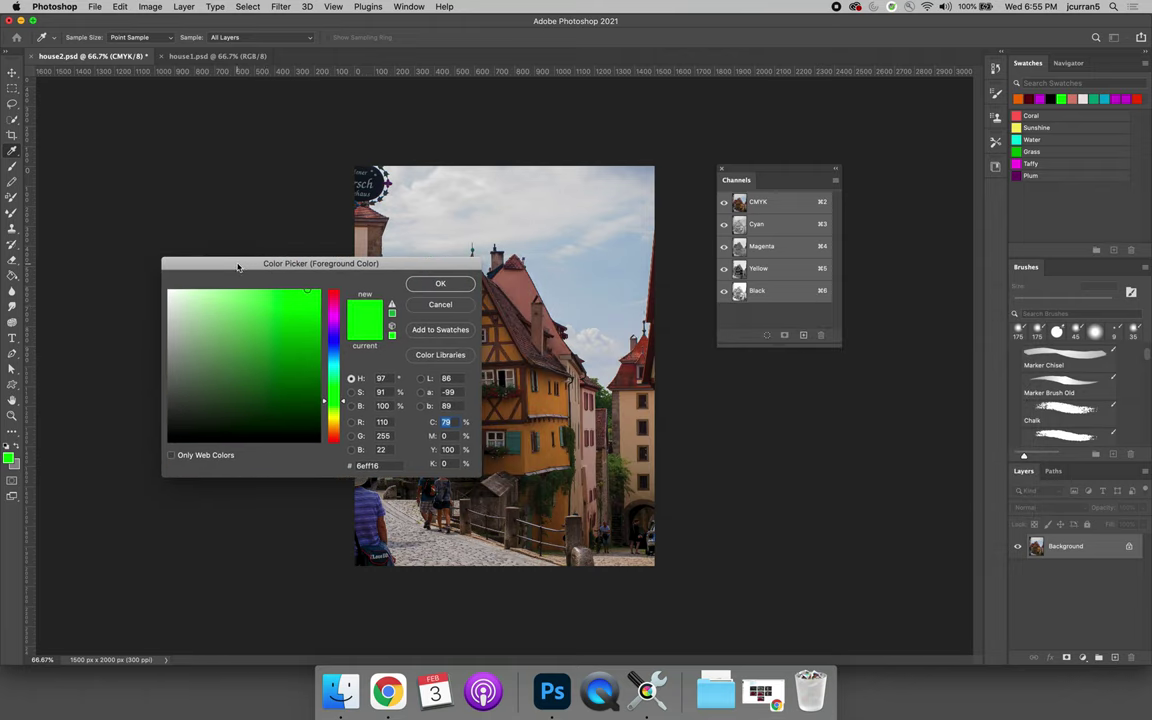
left_click(425, 283)
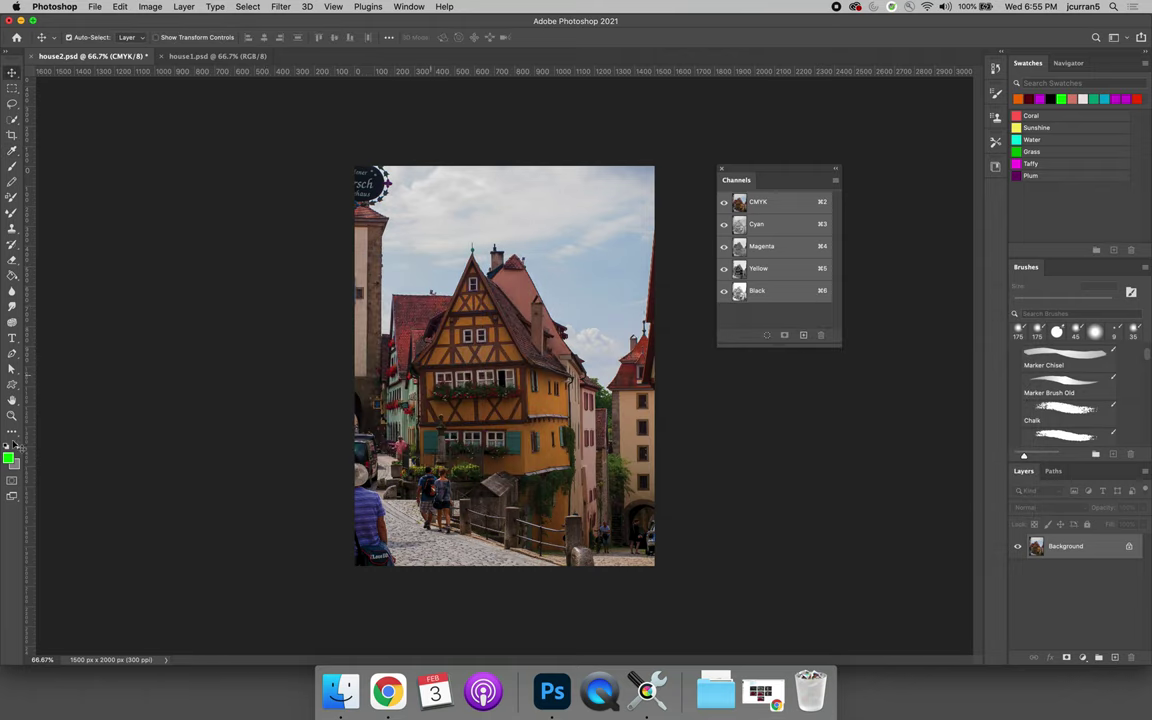
Step: In the background Color Picker, settle on dark green #10380c (C 86, M 49, Y 91, K 64)
left_click(14, 466)
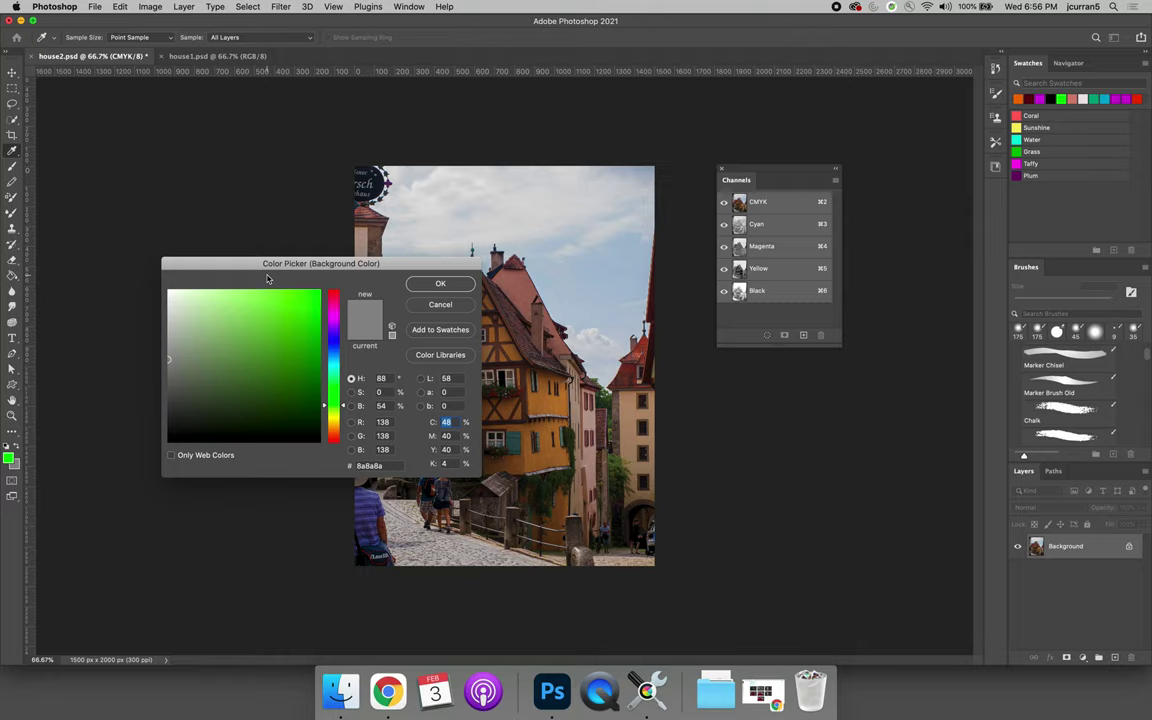
left_click_drag(333, 405, 334, 372)
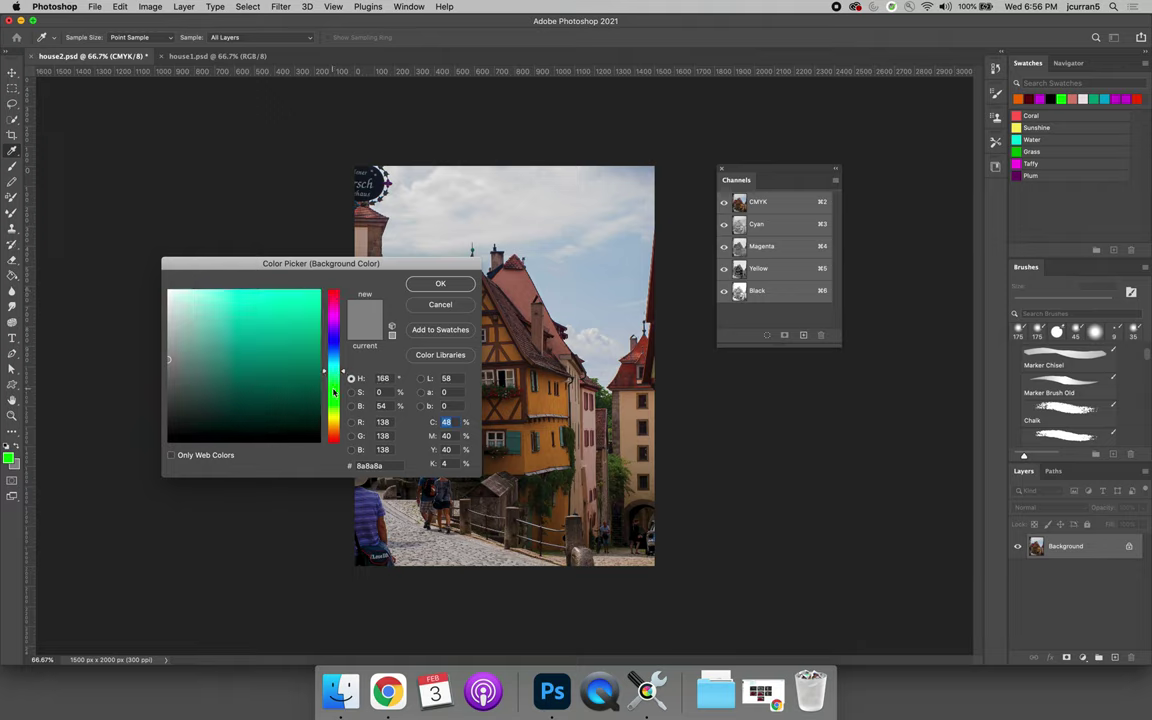
mouse_move(334, 392)
left_mouse_down()
mouse_move(335, 433)
mouse_move(218, 348)
mouse_move(220, 312)
mouse_move(296, 308)
mouse_move(311, 380)
mouse_move(283, 388)
mouse_move(307, 387)
left_mouse_up()
left_click(285, 398)
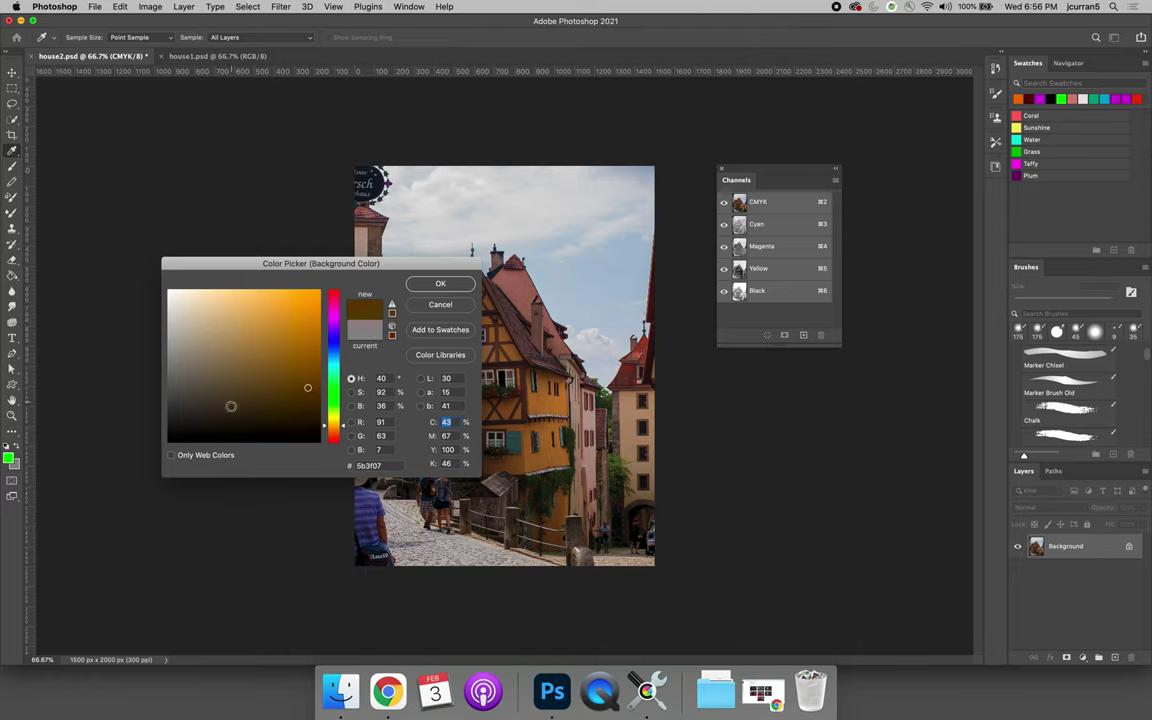
left_click(299, 420)
mouse_move(299, 420)
left_mouse_down()
mouse_move(237, 399)
mouse_move(290, 315)
mouse_move(266, 315)
left_mouse_up()
left_click(341, 352)
left_click_drag(341, 352, 333, 396)
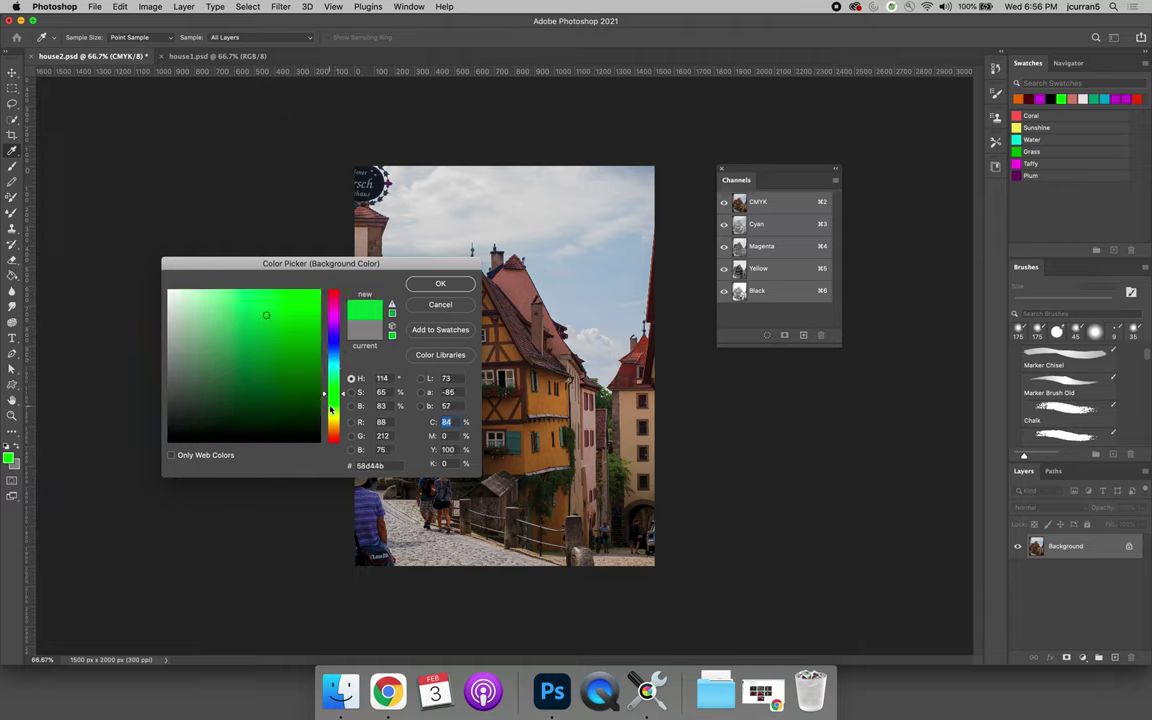
mouse_move(245, 340)
left_mouse_down()
mouse_move(272, 380)
mouse_move(188, 403)
mouse_move(255, 320)
mouse_move(285, 407)
left_mouse_up()
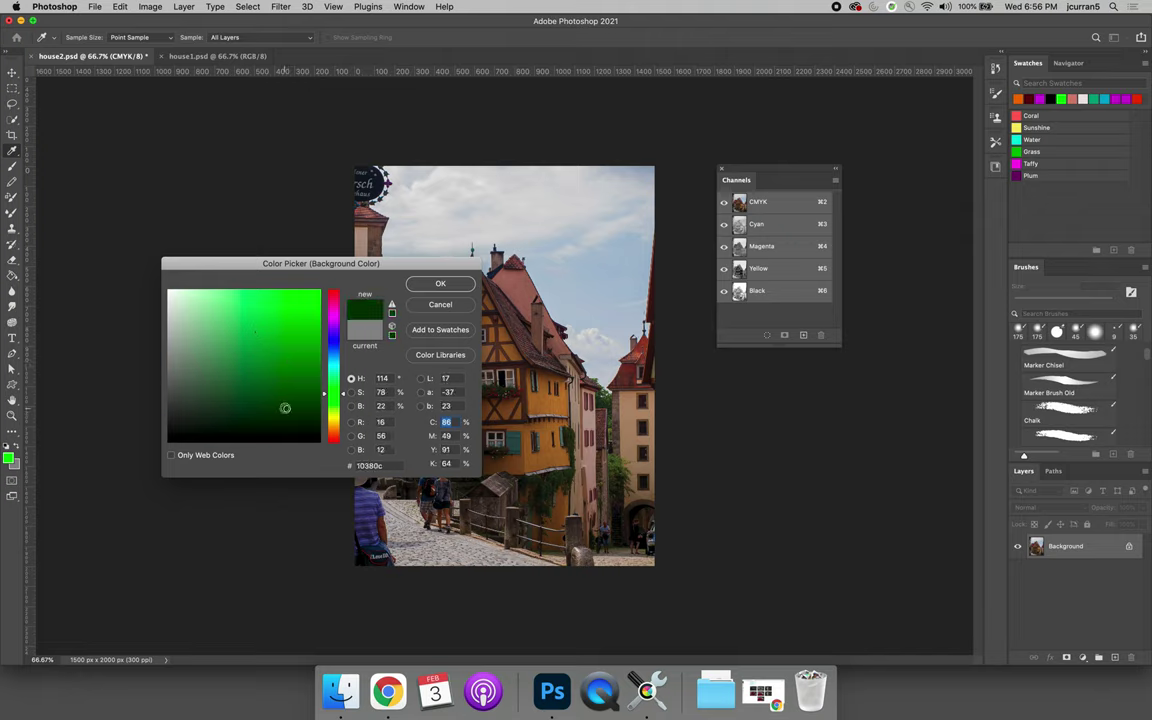
Step: Accept dark green as the background colour, then test a Chalk brush stroke on the sky and undo it
left_click(437, 284)
key("v")
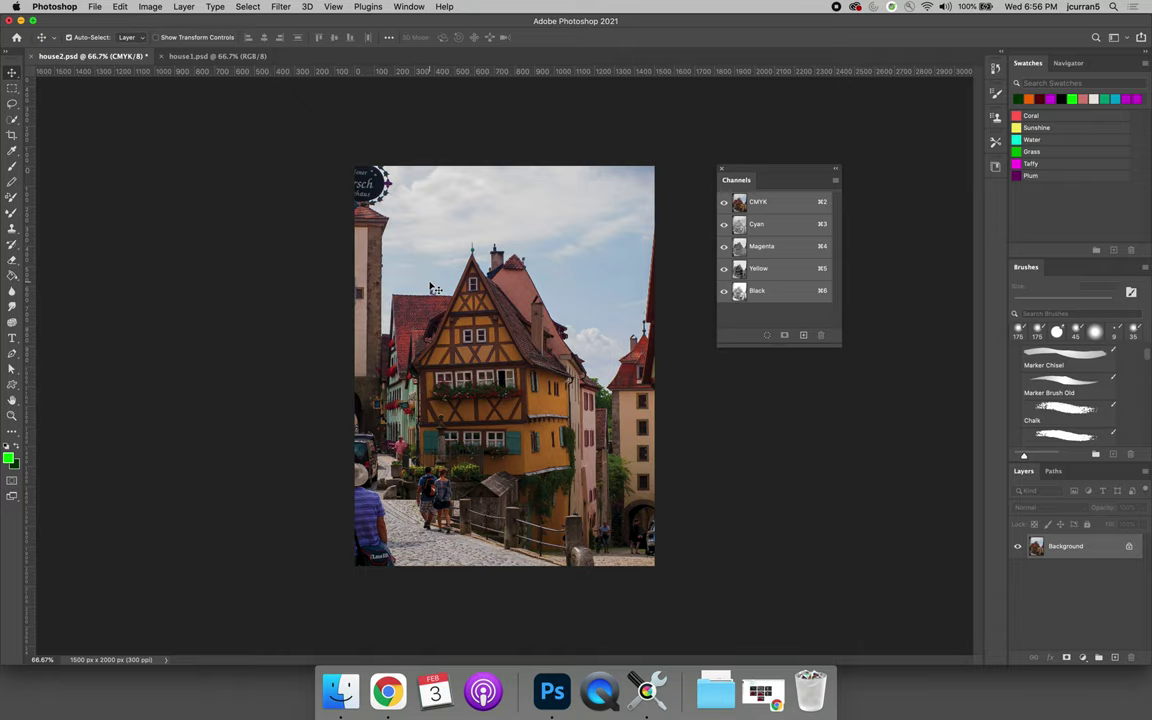
left_click(11, 165)
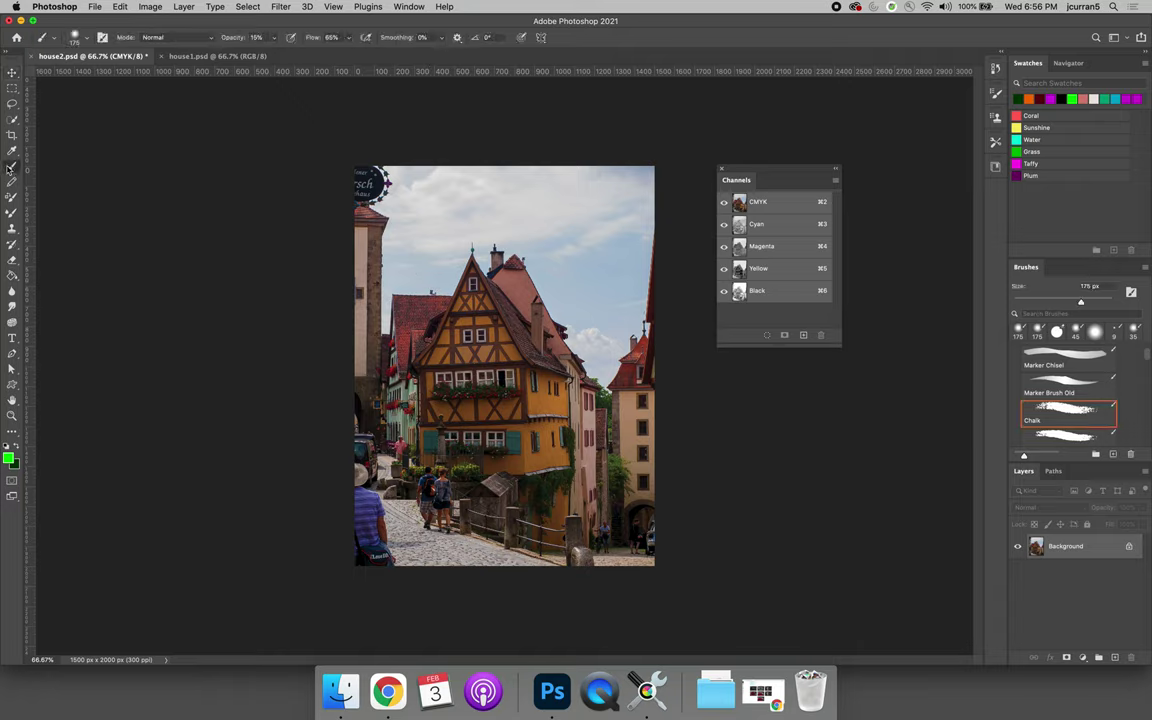
mouse_move(425, 231)
left_mouse_down()
mouse_move(450, 285)
mouse_move(560, 340)
mouse_move(445, 405)
mouse_move(468, 400)
mouse_move(470, 385)
left_mouse_up()
key("super+z")
Step: Swap the foreground and background colours, paint translucent test chalk strokes across the sky, and undo them
left_click(14, 465)
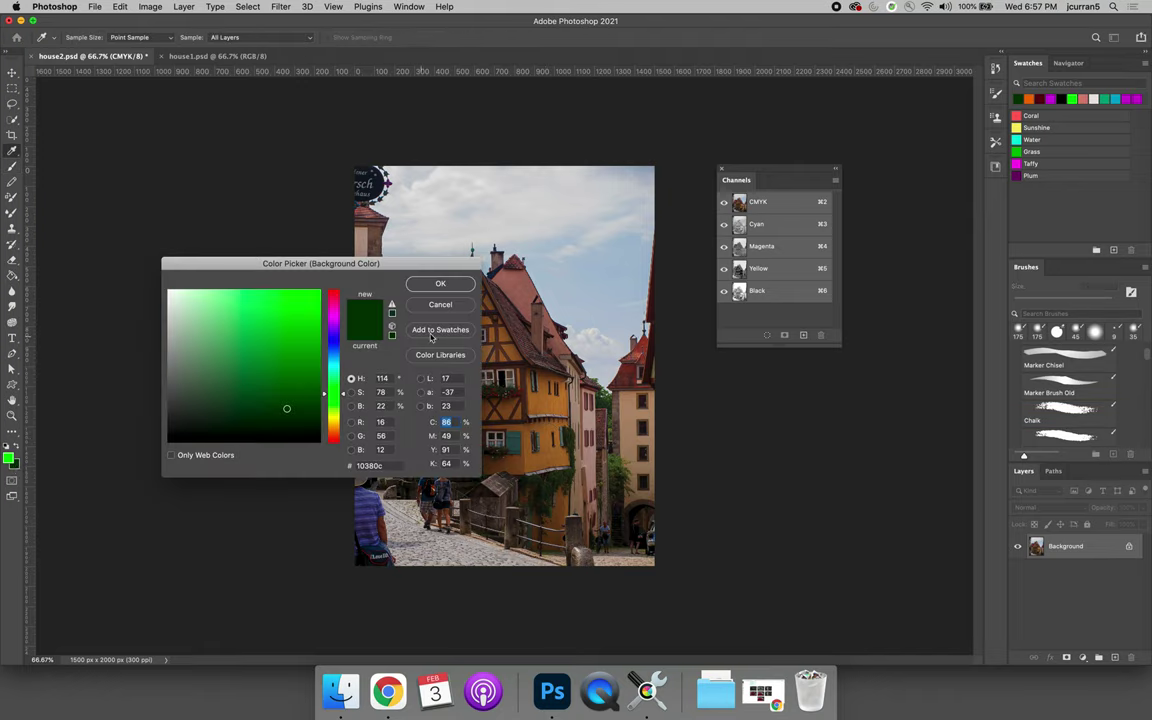
left_click(440, 284)
left_click(19, 448)
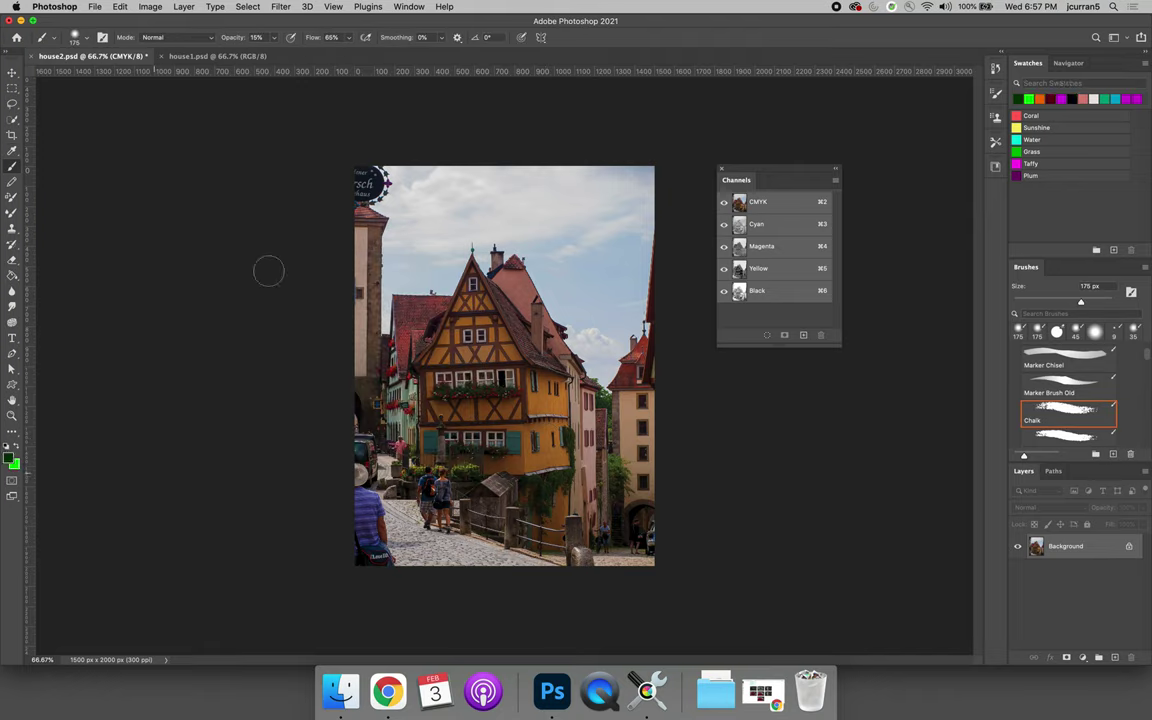
left_click_drag(440, 214, 580, 226)
mouse_move(492, 247)
left_mouse_down()
mouse_move(560, 283)
mouse_move(600, 340)
left_mouse_up()
key("super+z")
key("super+z")
Step: Show the Color panel from the Window menu and float it over the canvas's upper left
left_click(409, 7)
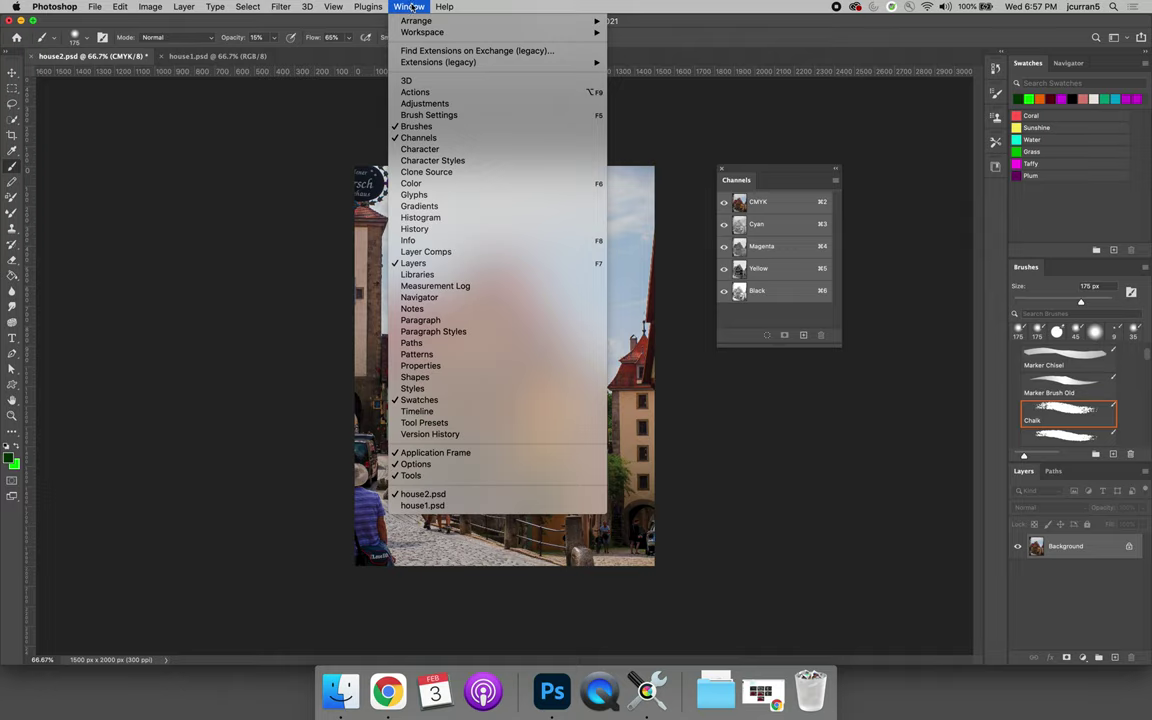
left_click(466, 185)
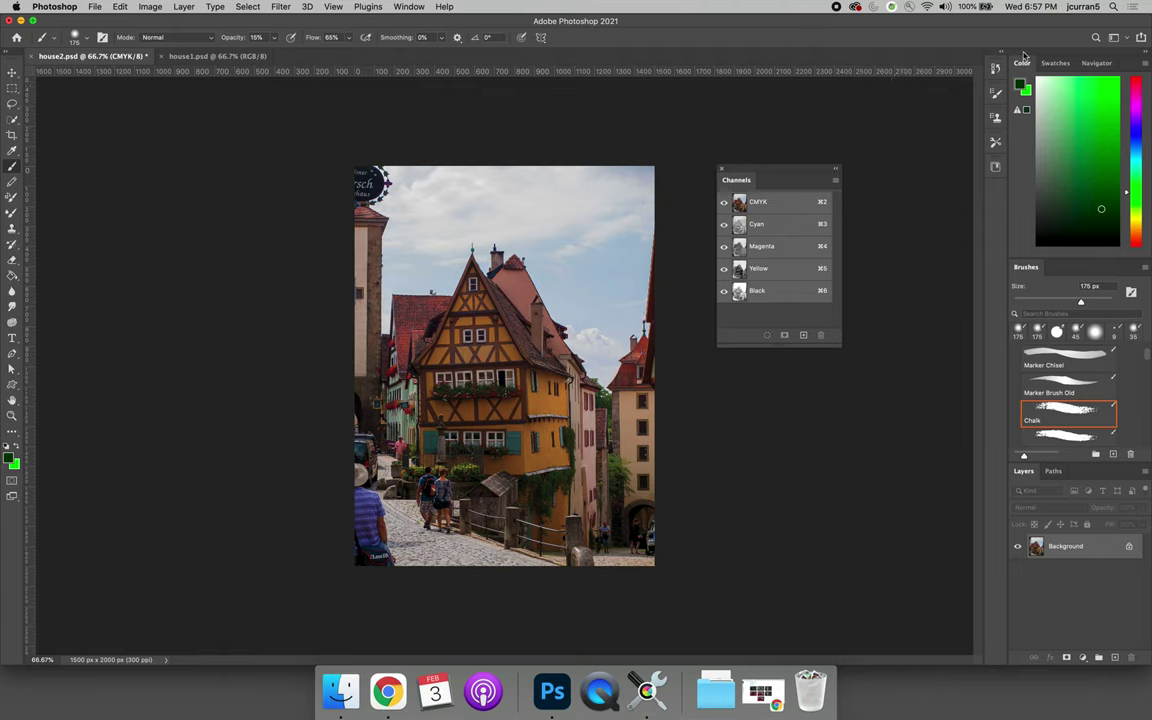
left_click_drag(1022, 63, 125, 119)
left_click_drag(276, 300, 494, 414)
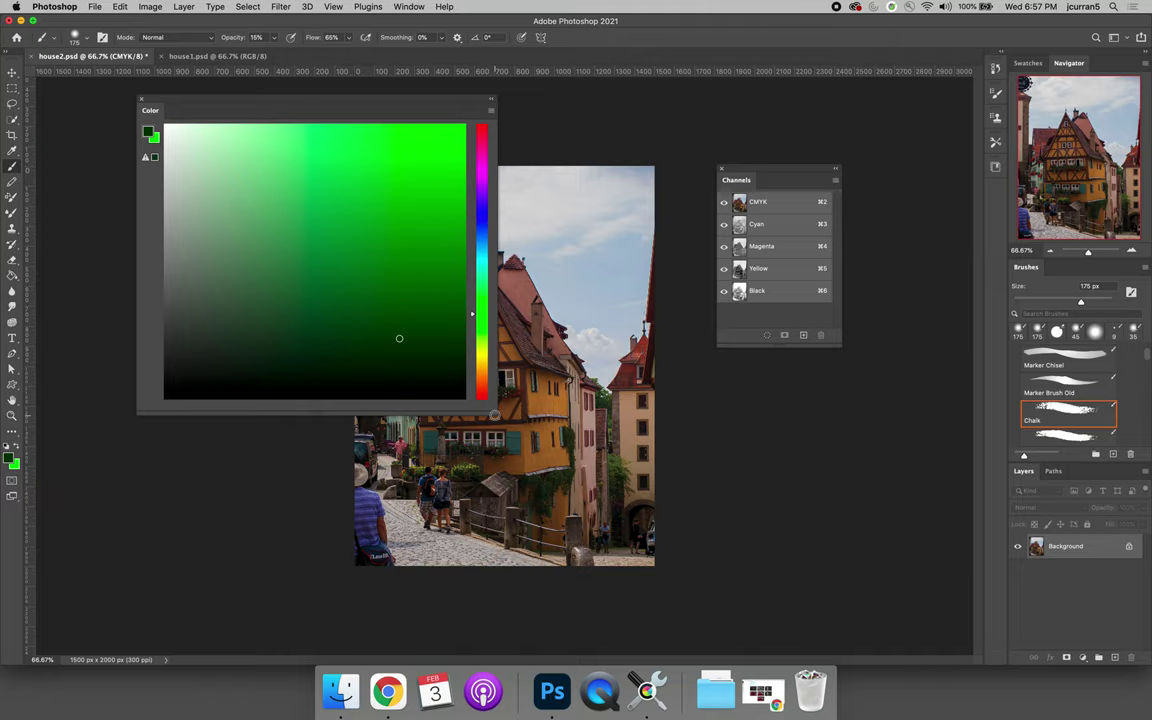
Step: Use the Color panel's hue bar and colour field to make the foreground a bright blue
left_click(482, 188)
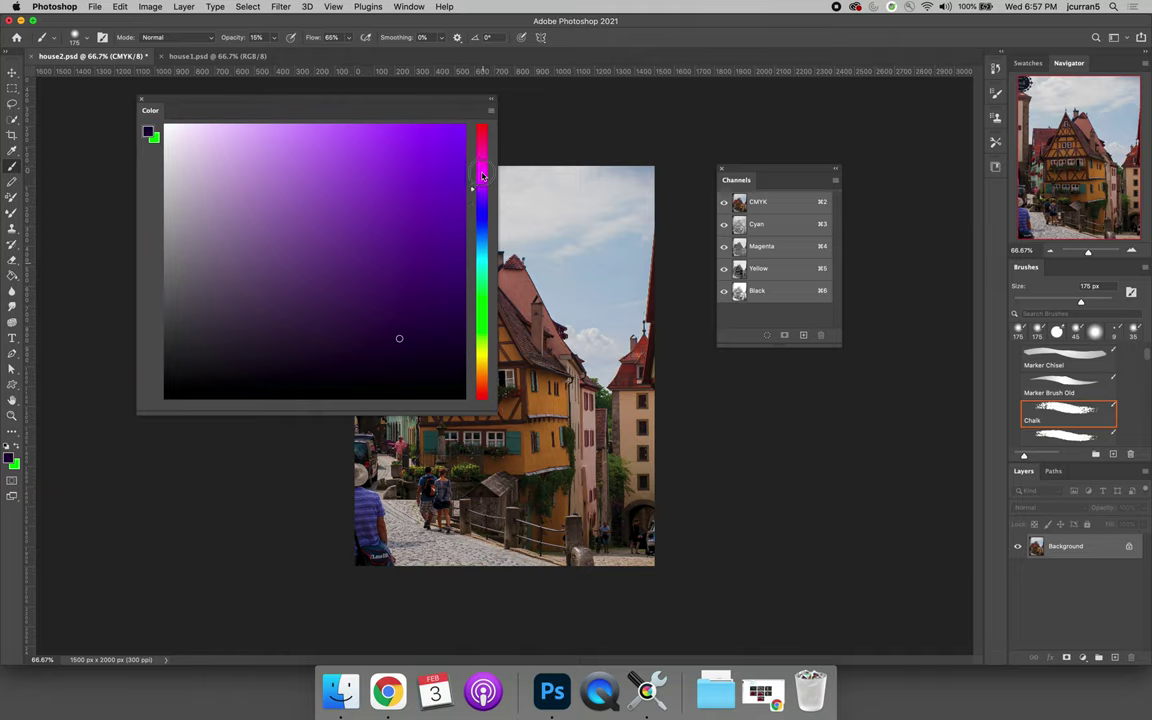
left_click_drag(482, 175, 482, 210)
left_click(251, 335)
left_click(199, 252)
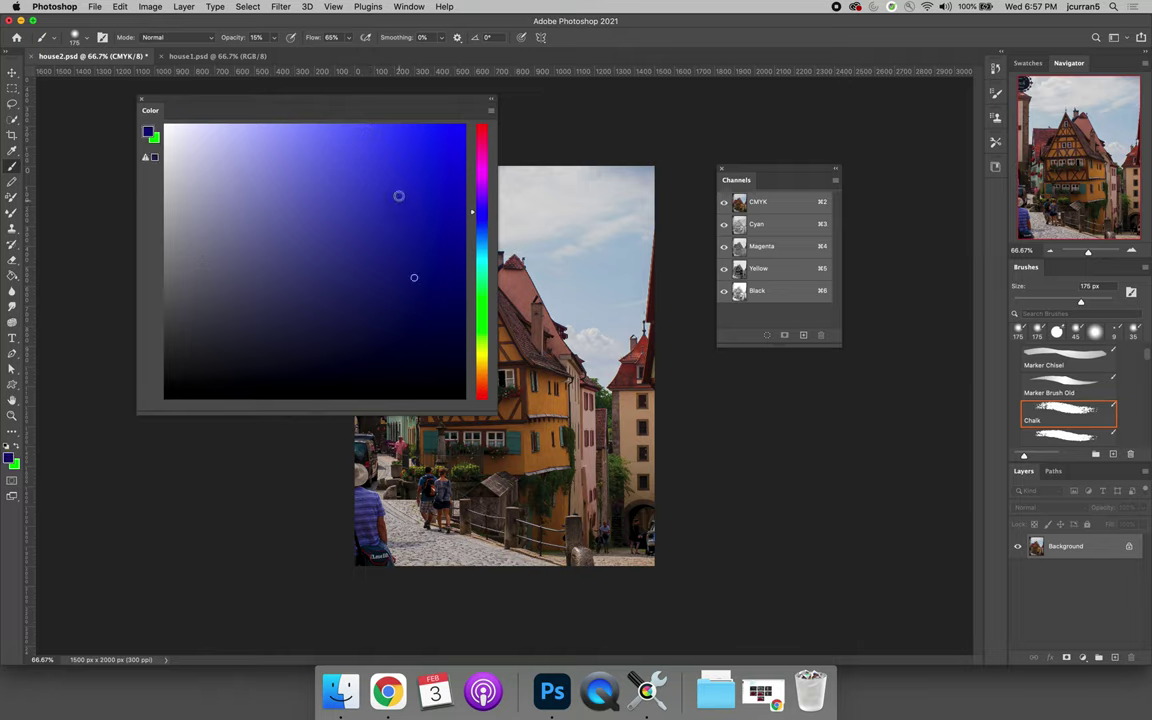
left_click(409, 181)
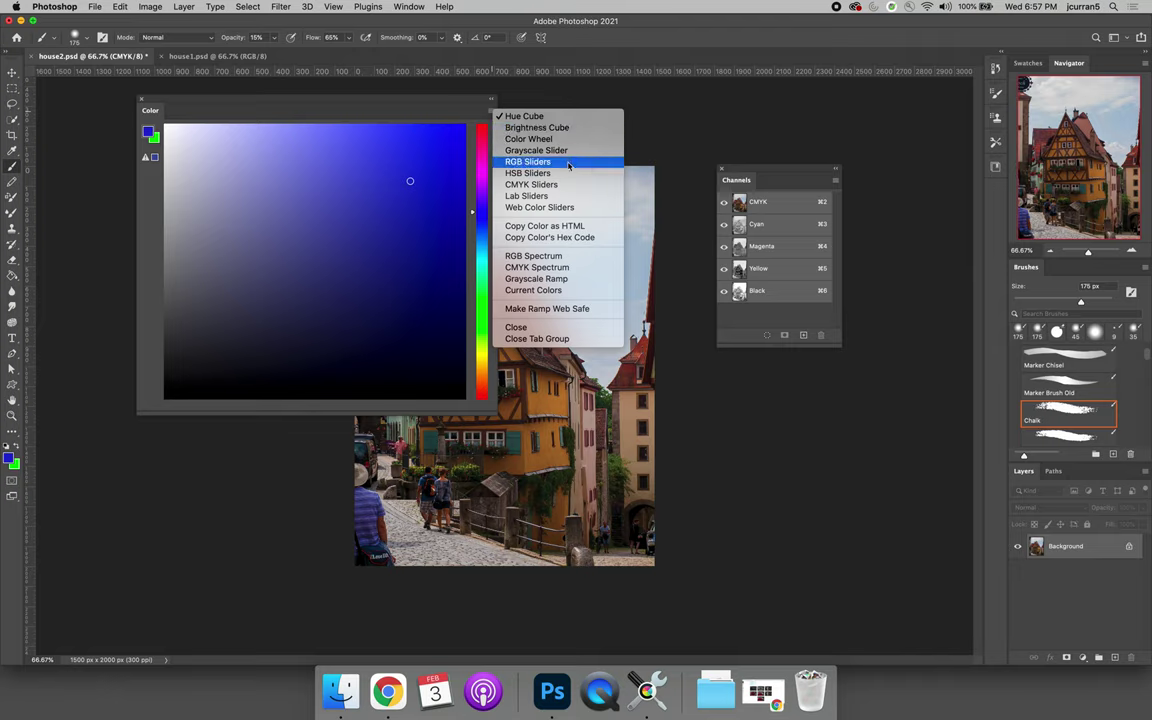
Step: Switch the Color panel to Color Wheel, then Web Color Sliders with a web-safe ramp
left_click(572, 144)
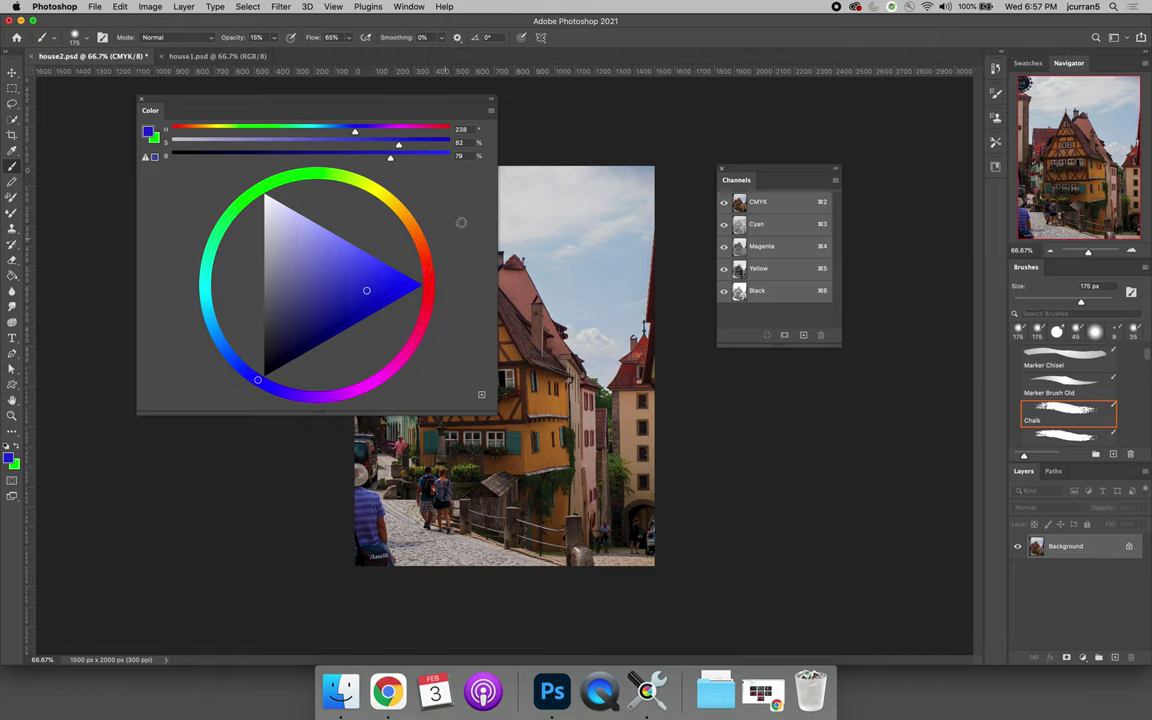
left_click(491, 111)
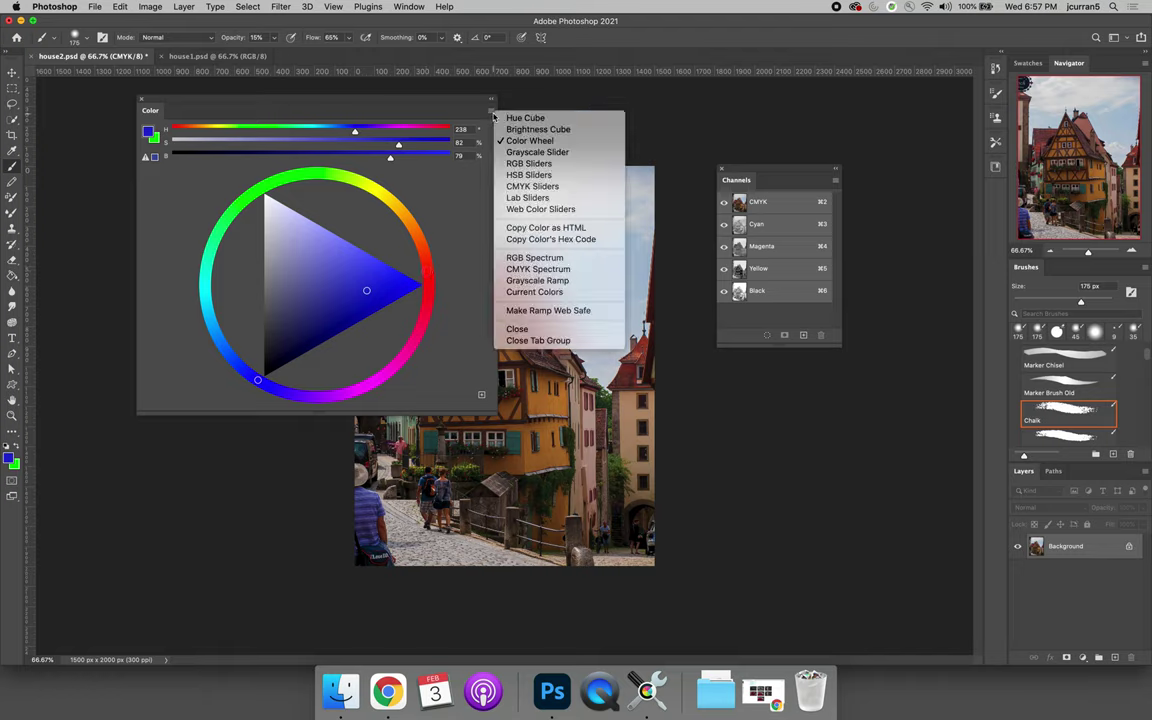
left_click(550, 209)
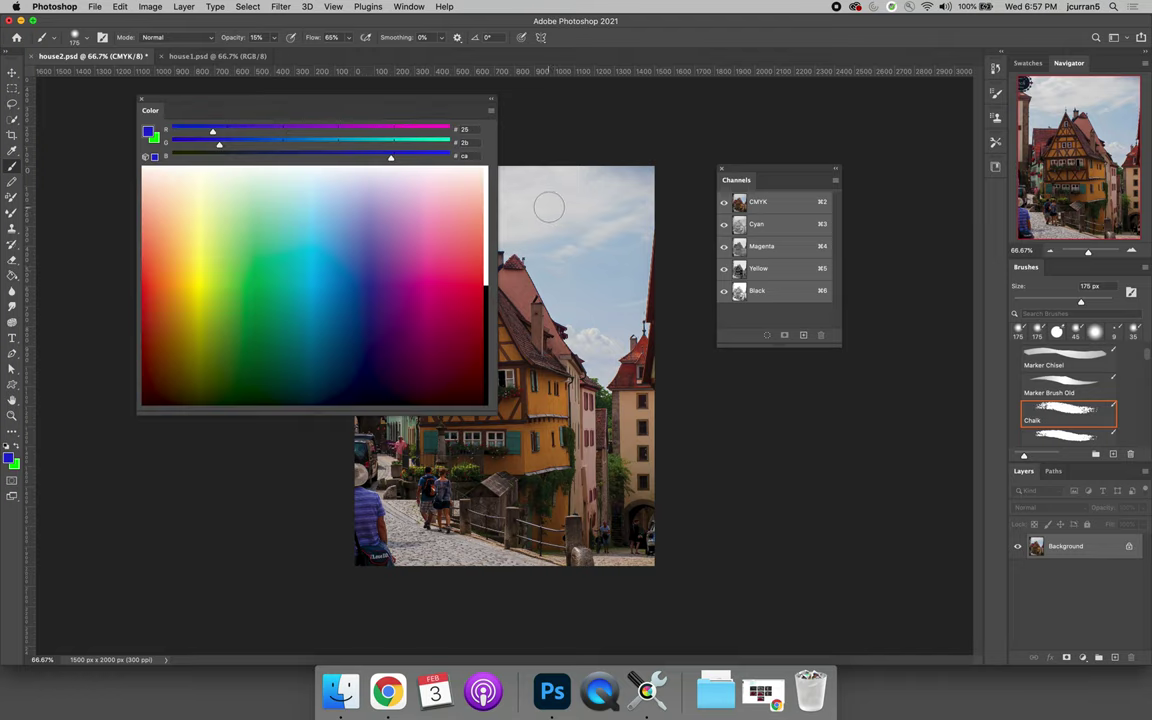
left_click(491, 111)
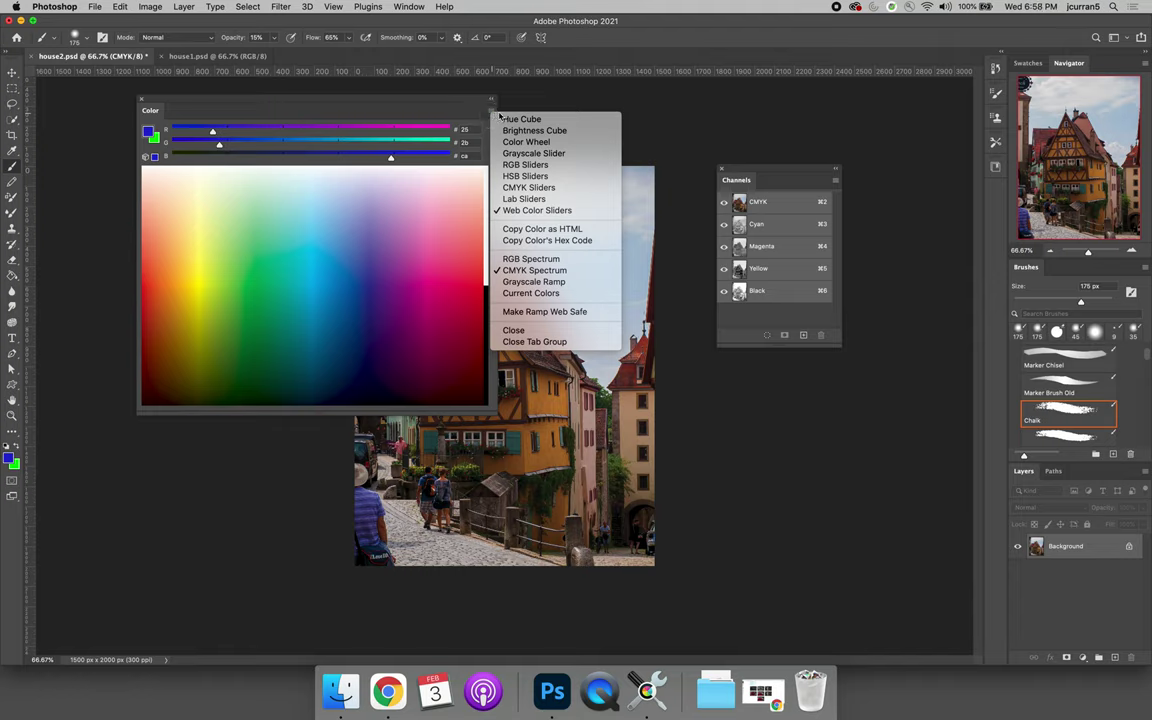
left_click(540, 311)
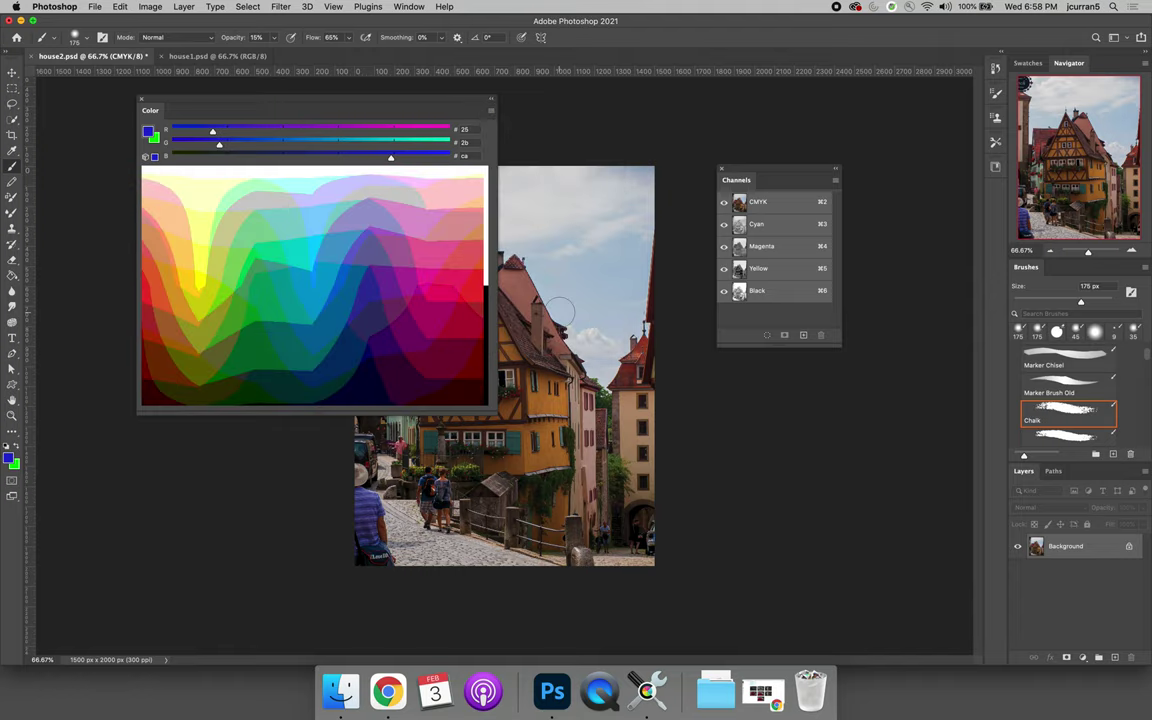
Step: Pick web-safe lavender #9999cc from the ramp as foreground, then close the Color panel
left_click(410, 330)
left_click_drag(410, 330, 280, 207)
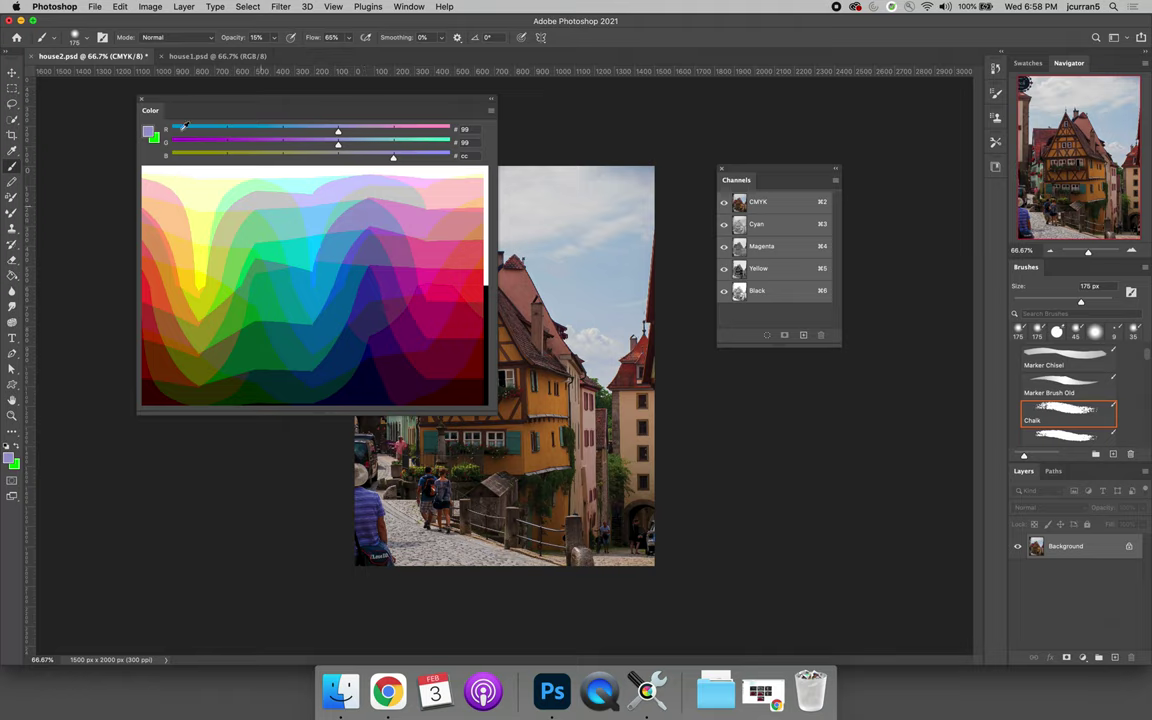
left_click_drag(150, 97, 123, 97)
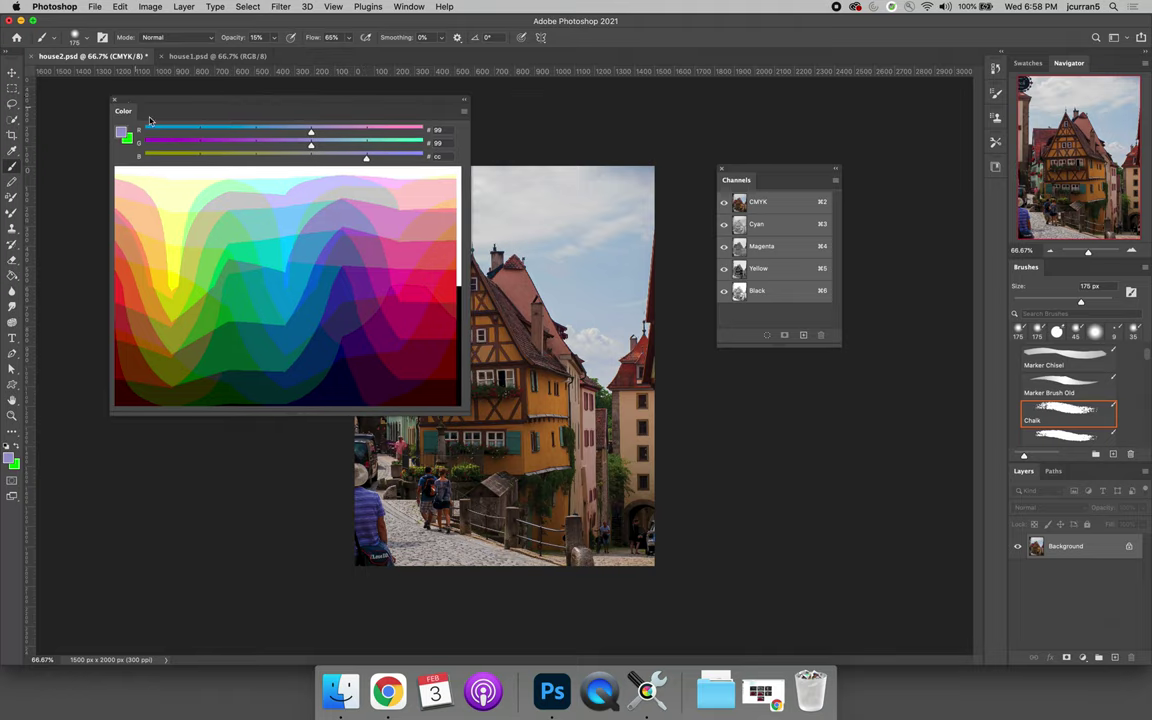
left_click(114, 100)
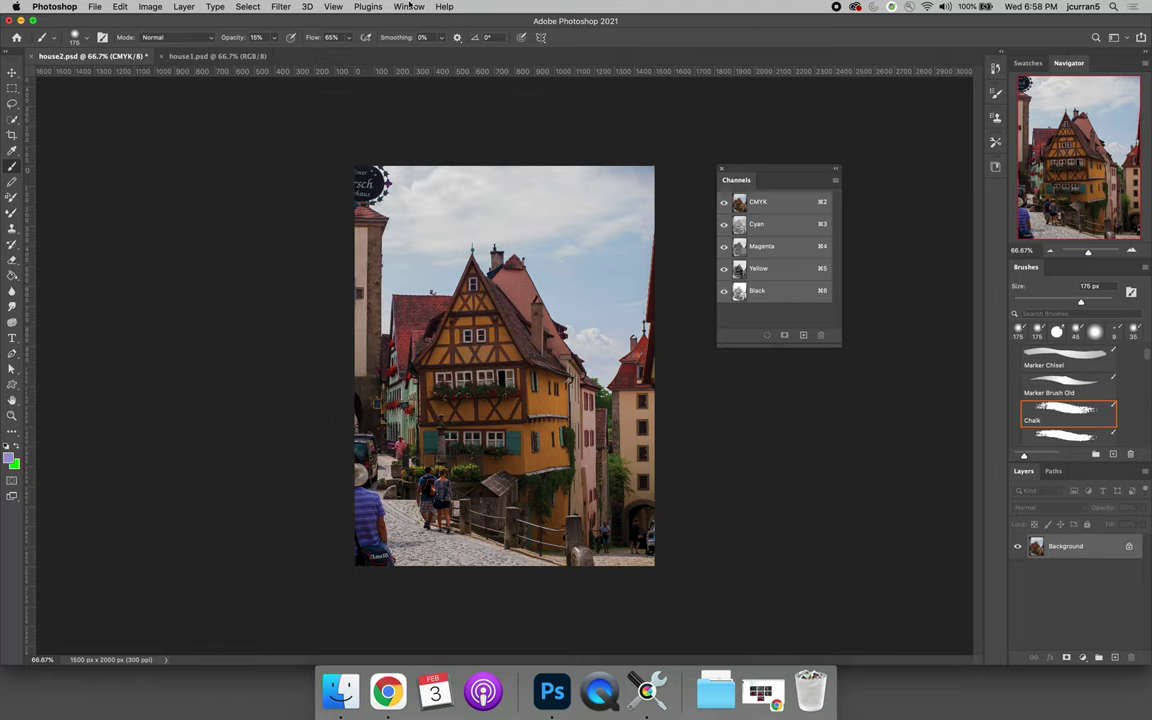
Step: Float the Swatches panel beside the photo, make it taller, and open the foreground Color Picker
left_click(408, 7)
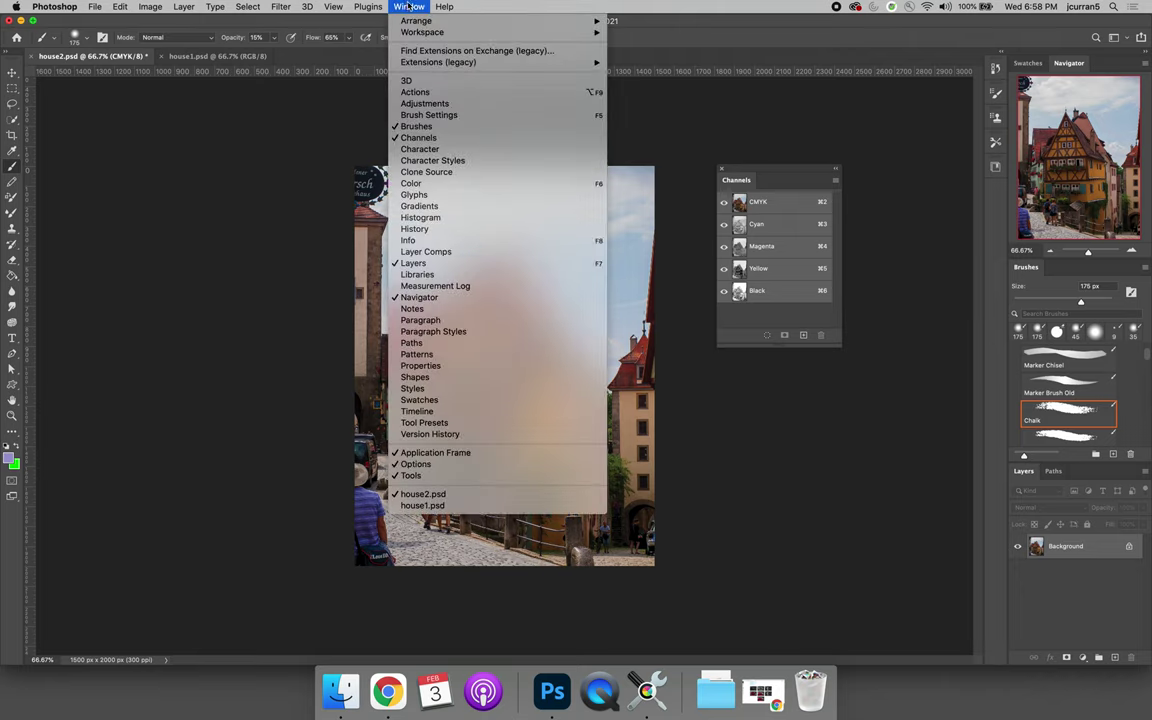
left_click(436, 400)
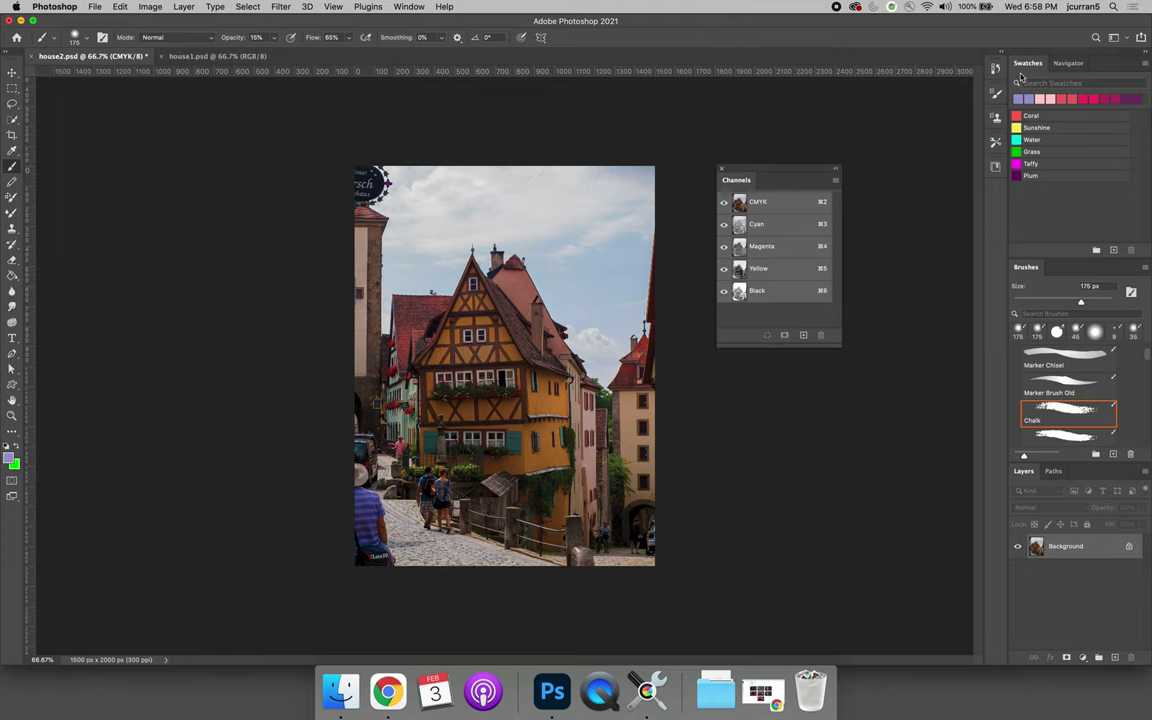
left_click_drag(991, 62, 121, 121)
left_click_drag(178, 285, 174, 386)
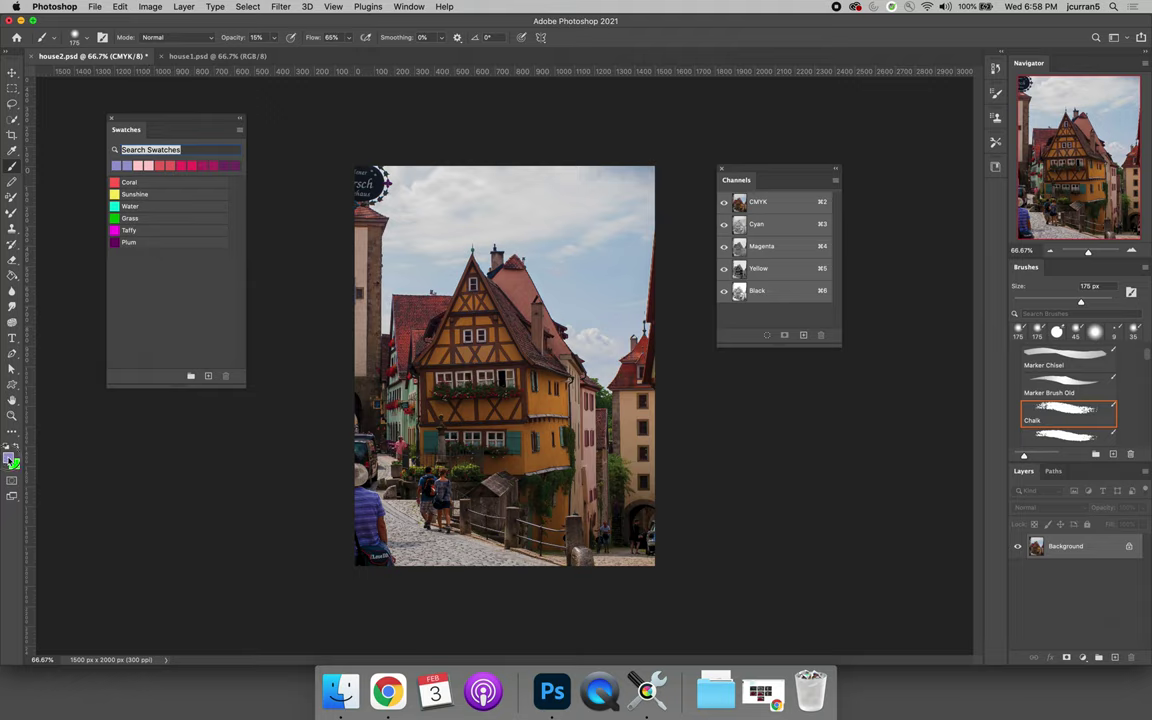
left_click(9, 456)
Step: Make a vivid pink the foreground colour and save it as a new swatch named 'Bright Pink'
left_click_drag(333, 340, 333, 308)
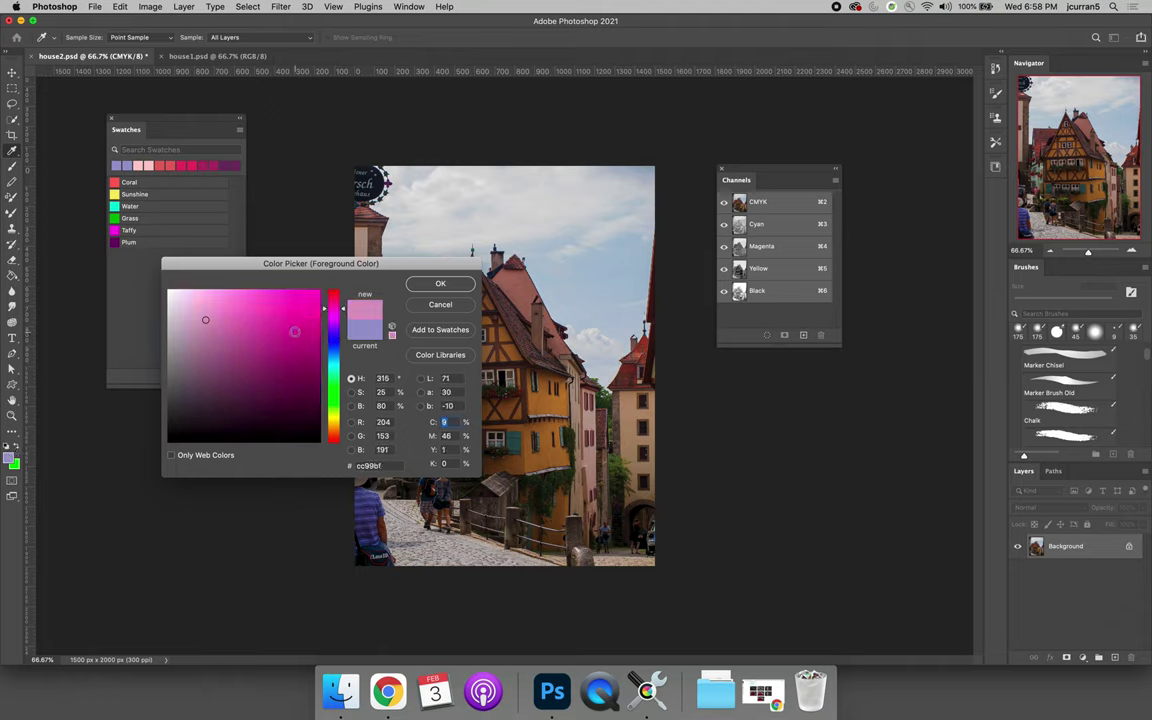
left_click(301, 313)
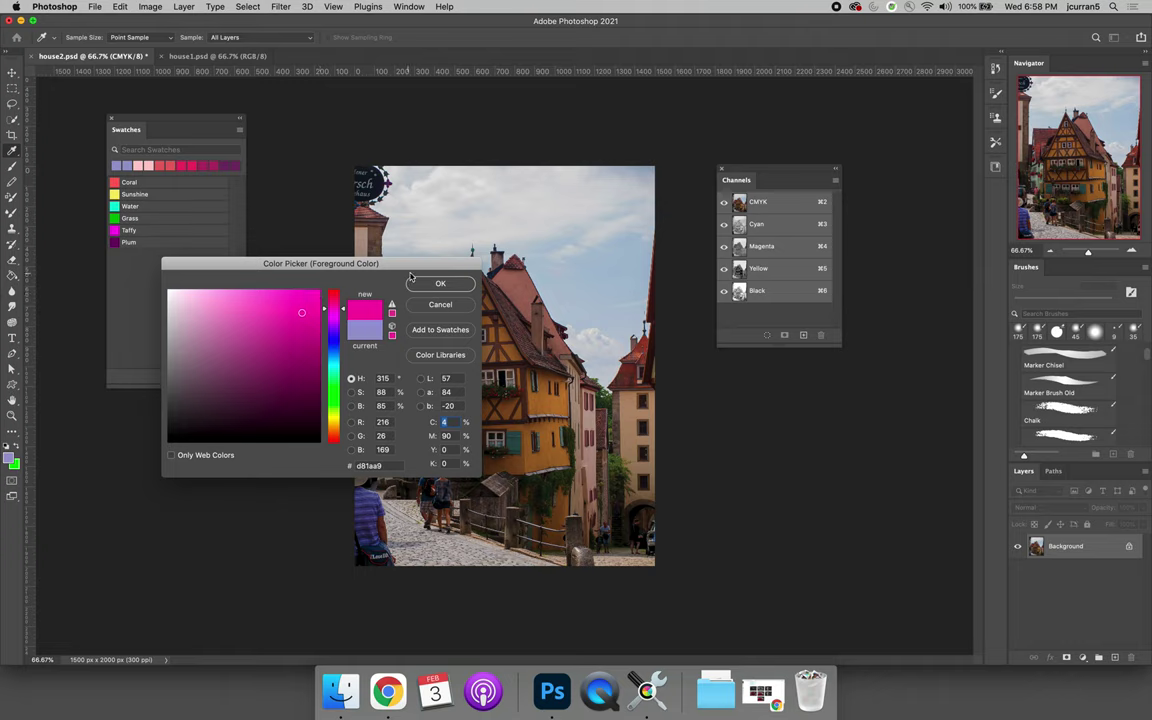
left_click(440, 283)
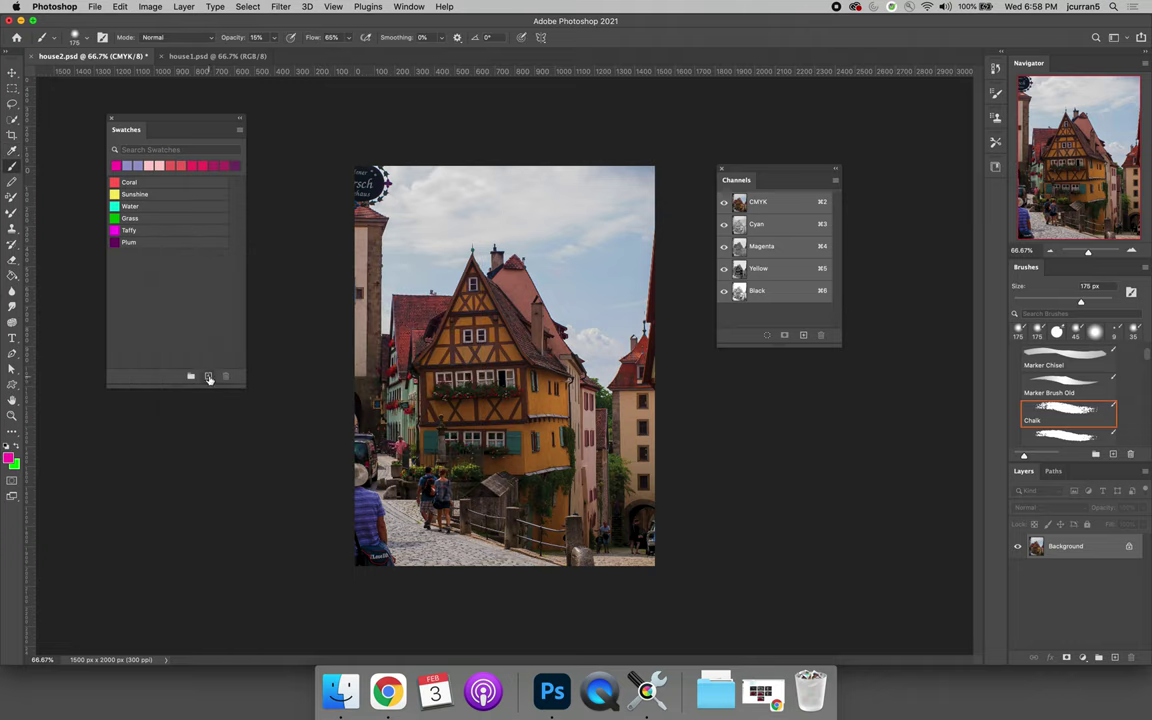
left_click(209, 378)
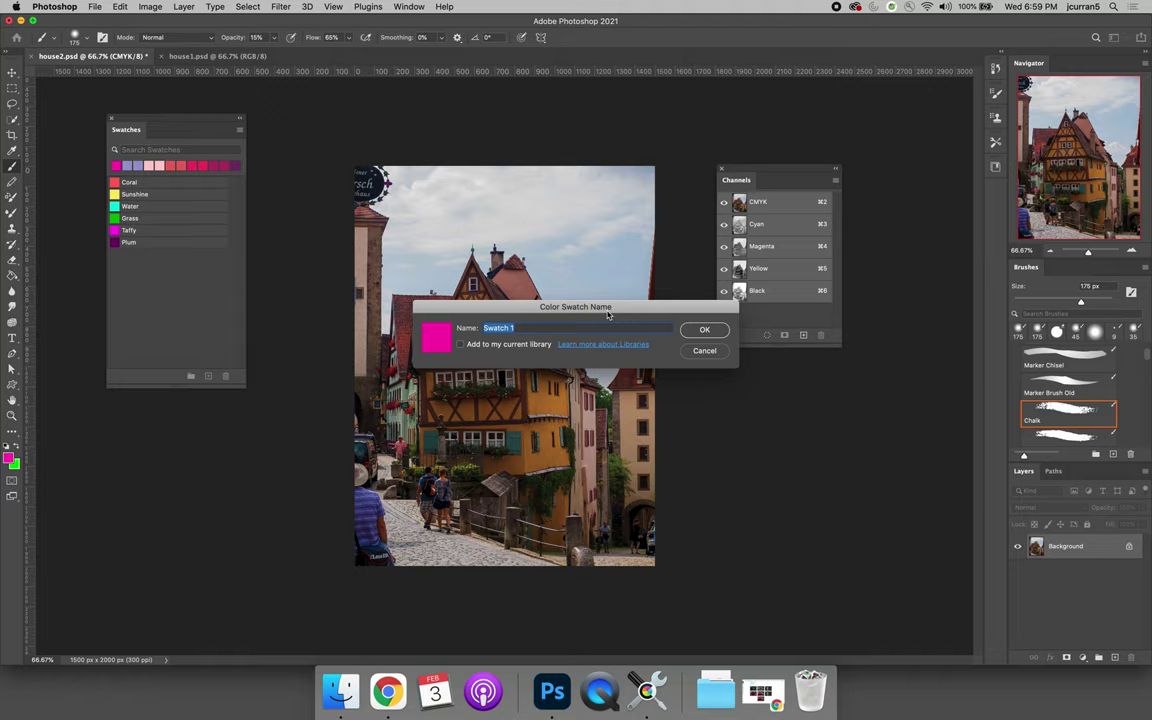
type("Bright Pink")
left_click(716, 334)
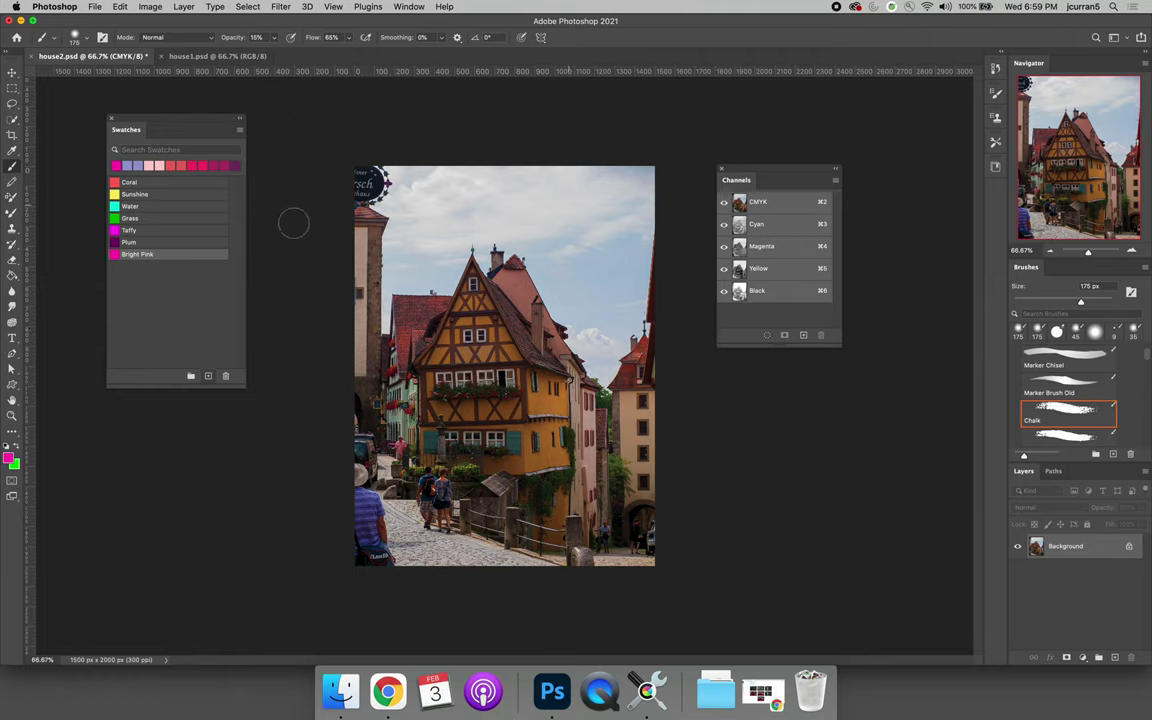
Step: Load the Legacy Swatches sets and set PANTONE Purple C from Pantone Solid Coated as foreground
left_click(239, 130)
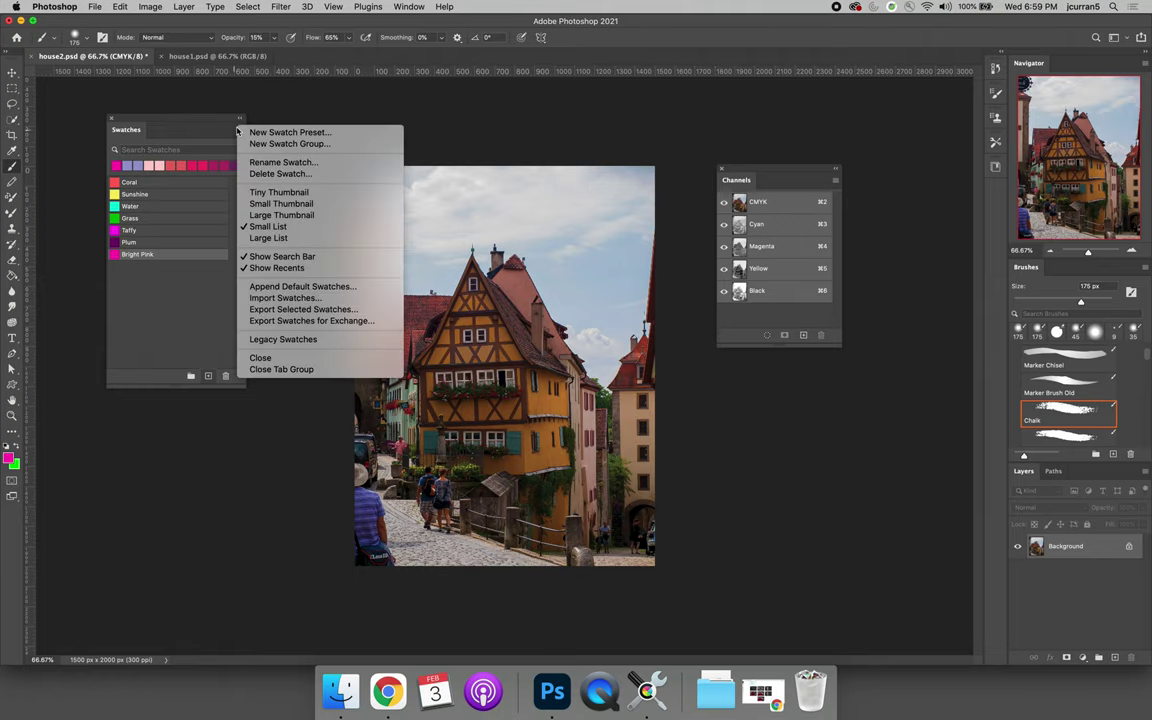
left_click(318, 341)
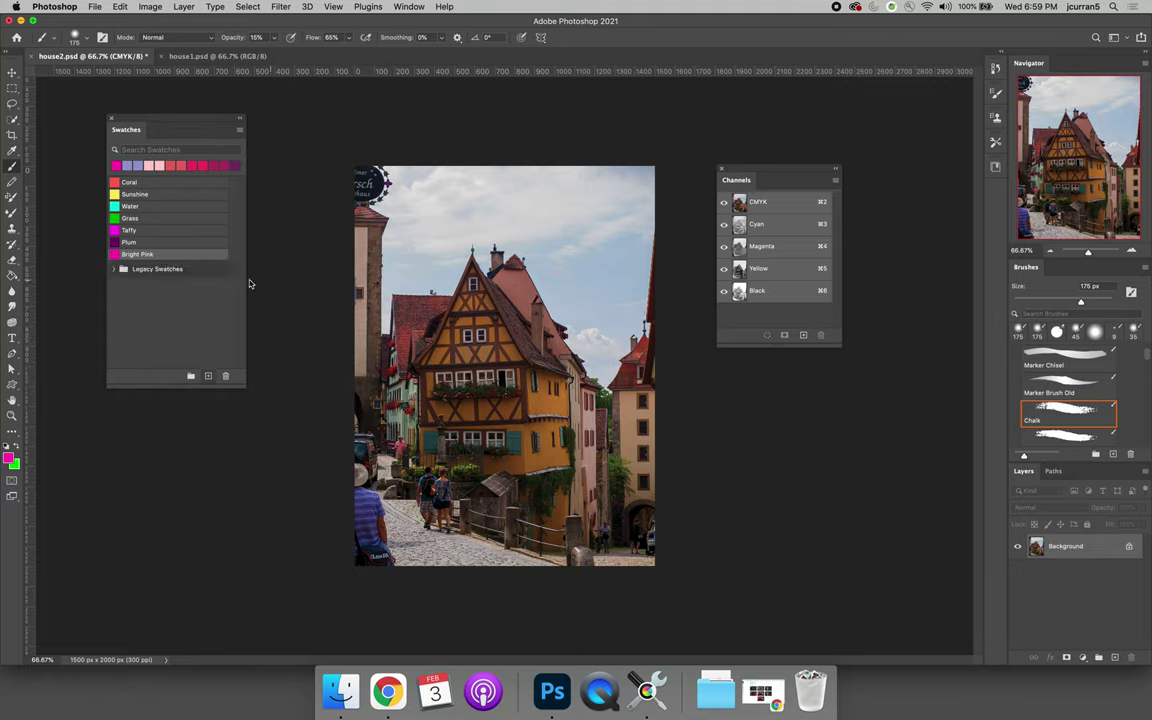
left_click(114, 269)
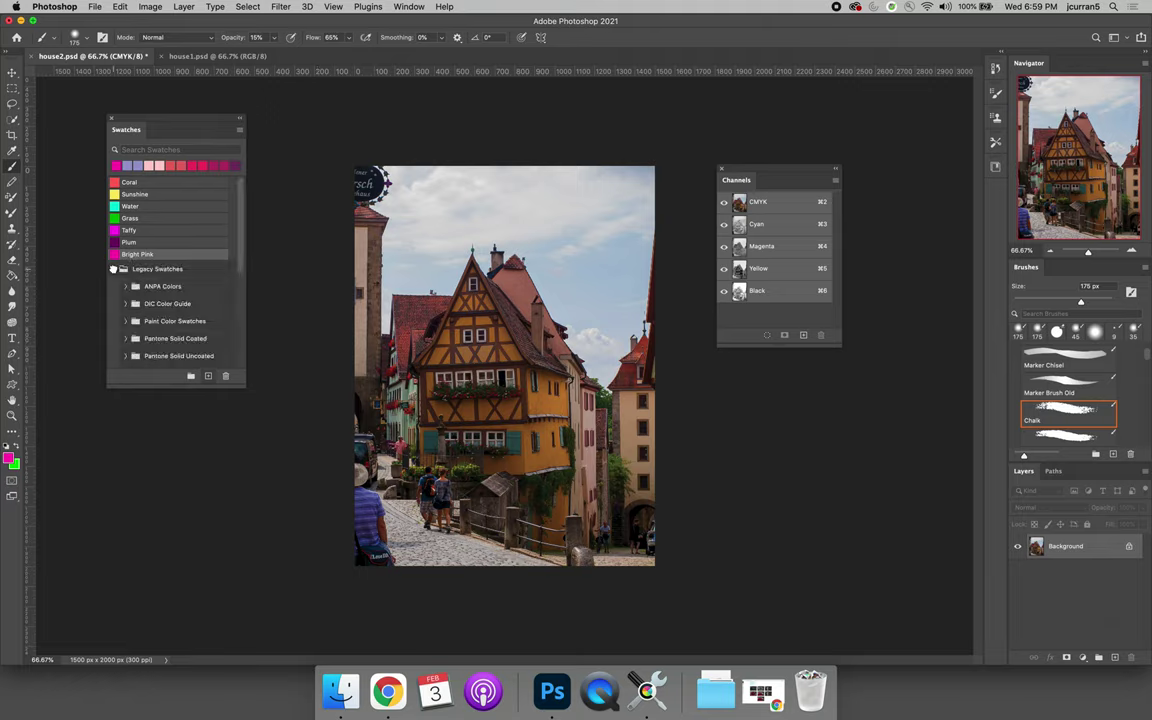
left_click_drag(241, 388, 341, 607)
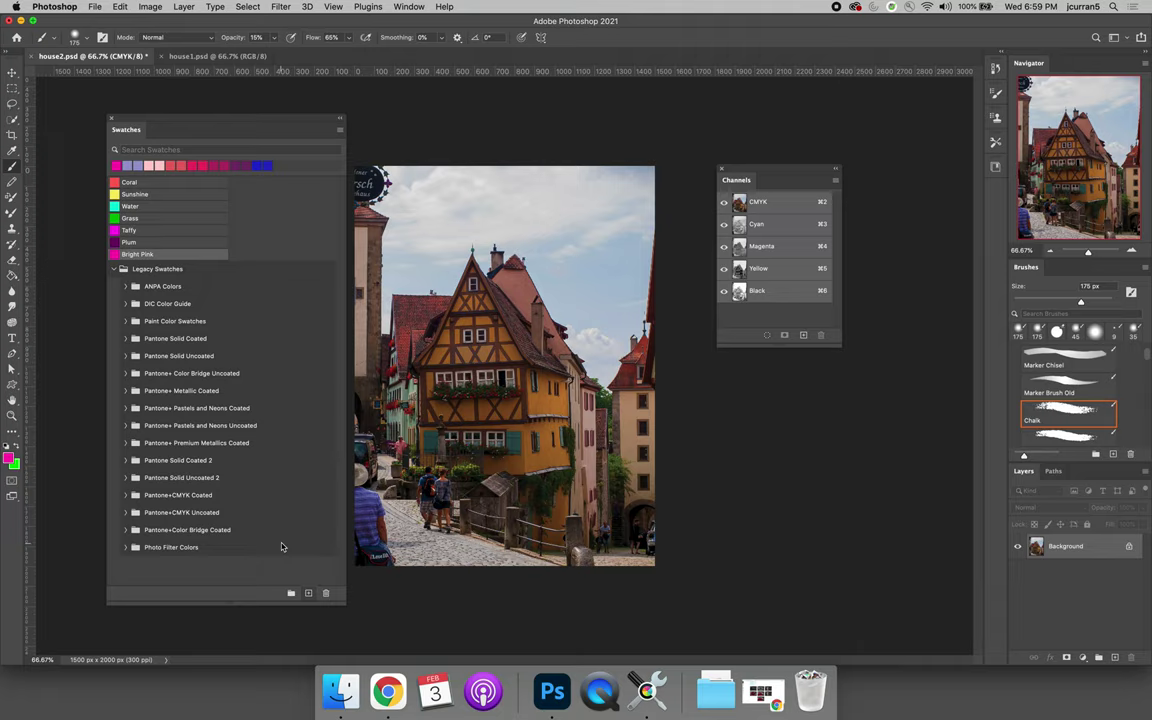
left_click(182, 410)
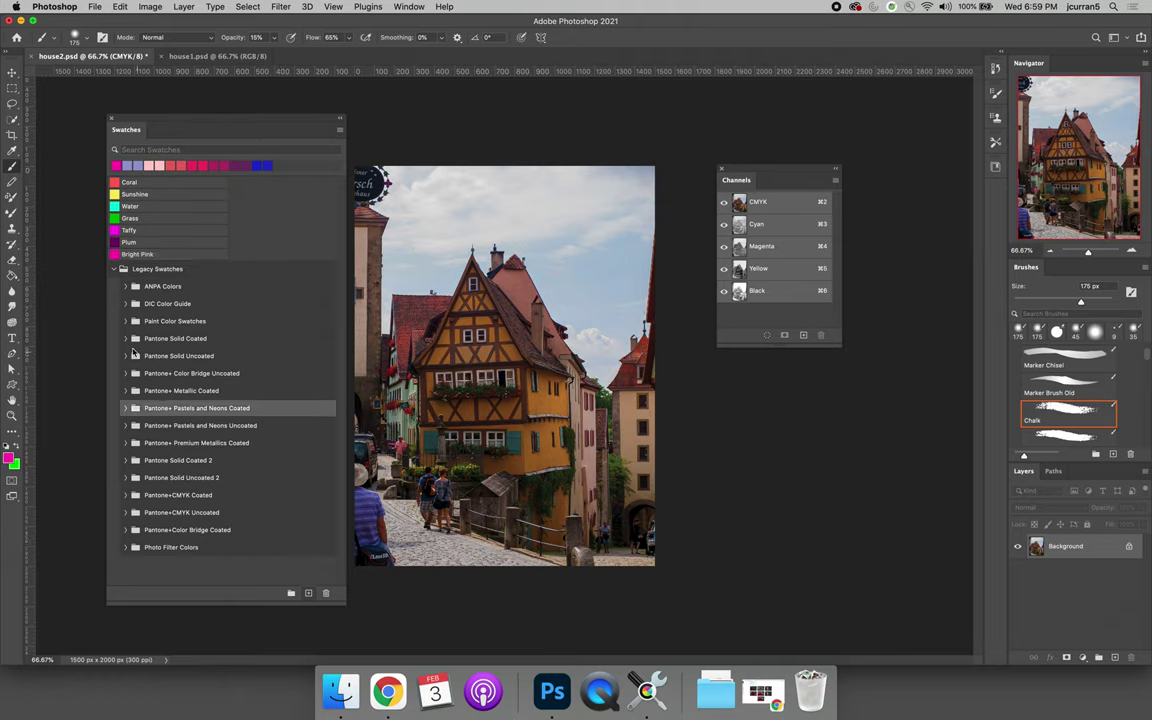
left_click(126, 339)
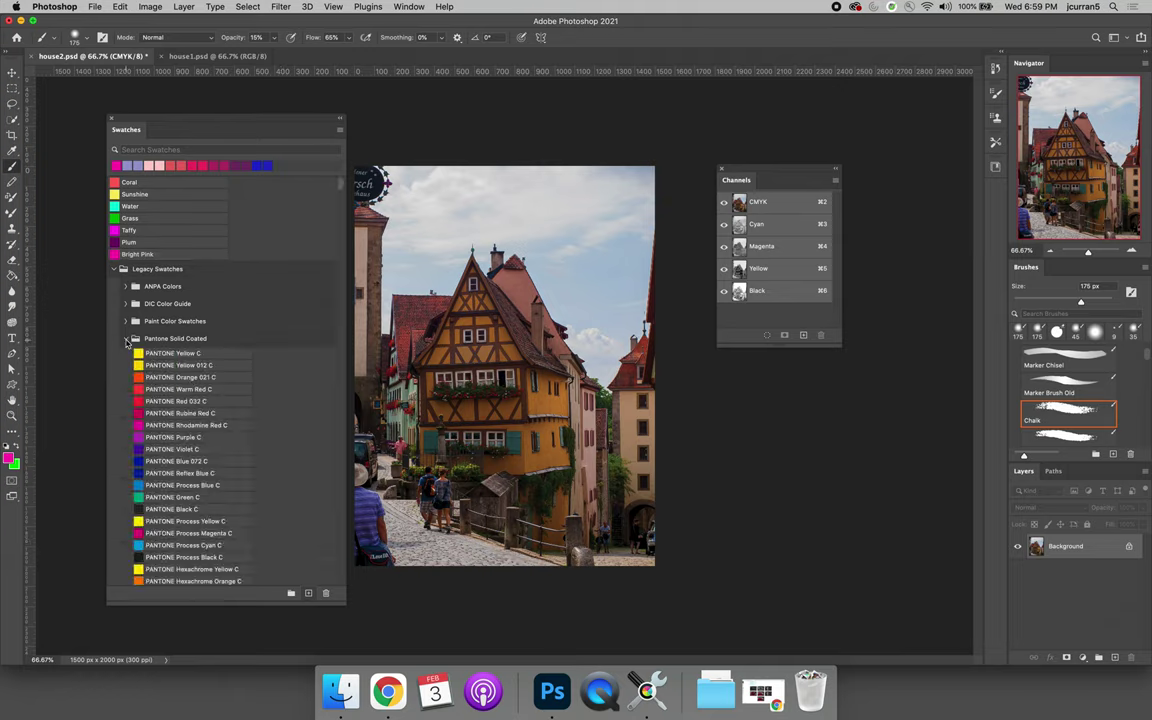
left_click(188, 435)
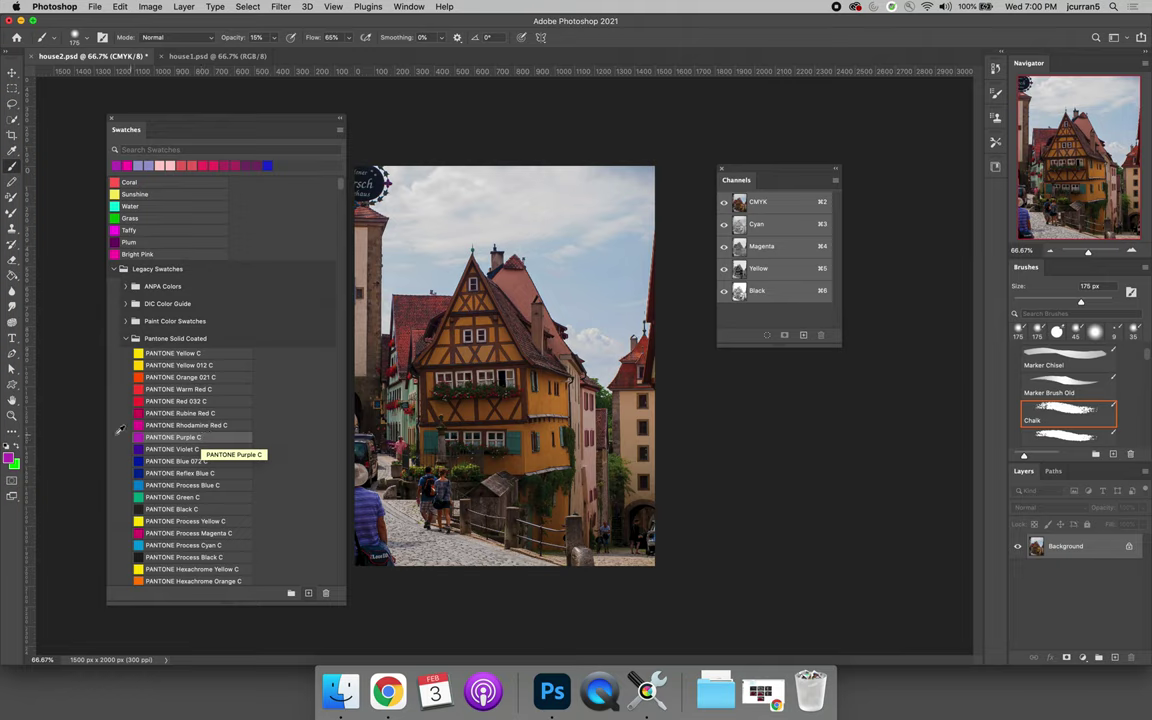
Step: Pick a blue from the PANTONE+ Premium Metallics Coated library and save it as 'Swatch 16025'
left_click(9, 457)
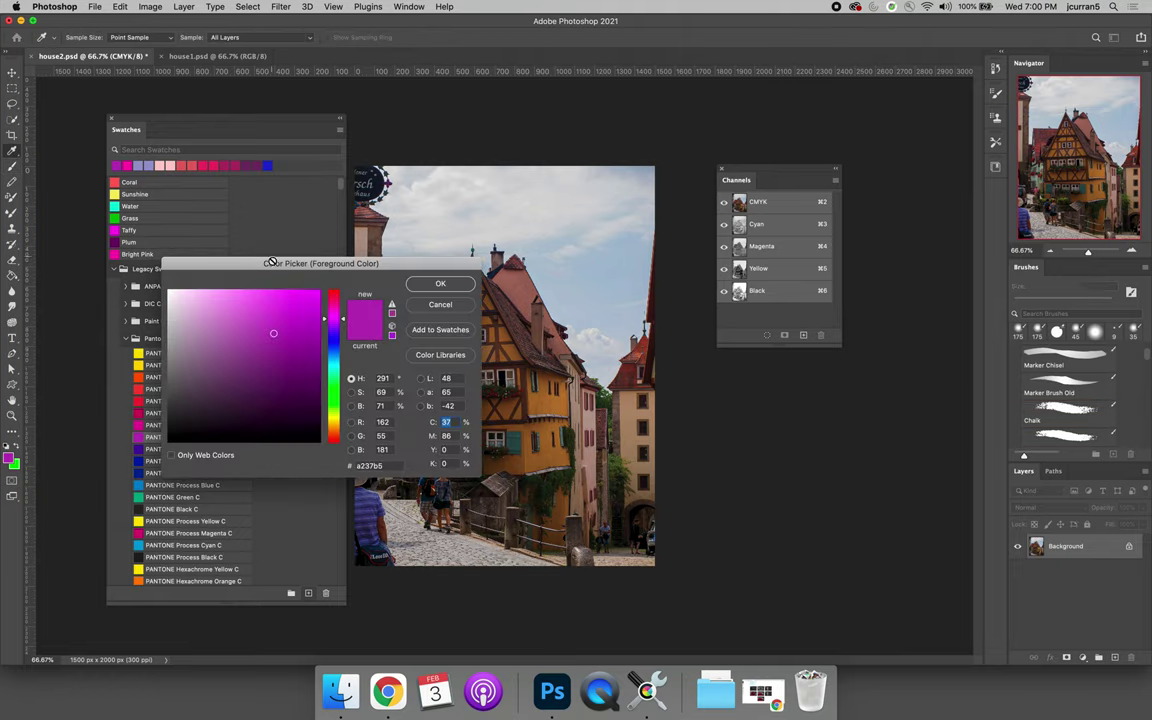
left_click_drag(273, 265, 416, 158)
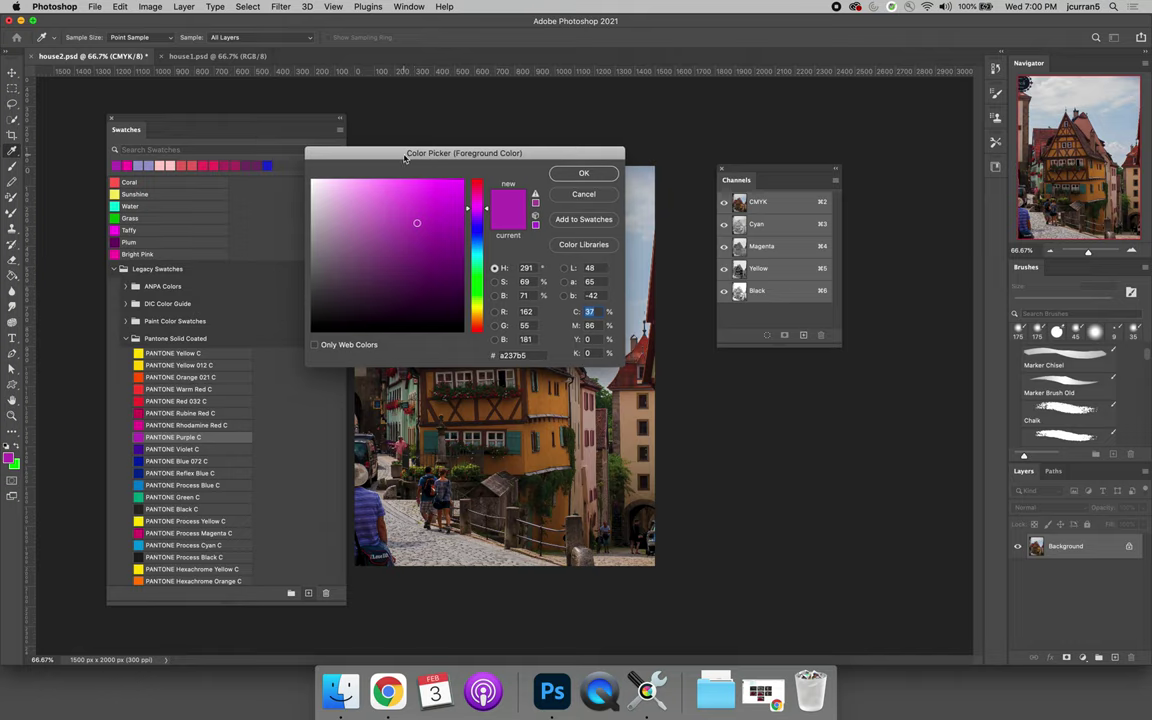
left_click_drag(412, 218, 367, 243)
left_click(442, 304)
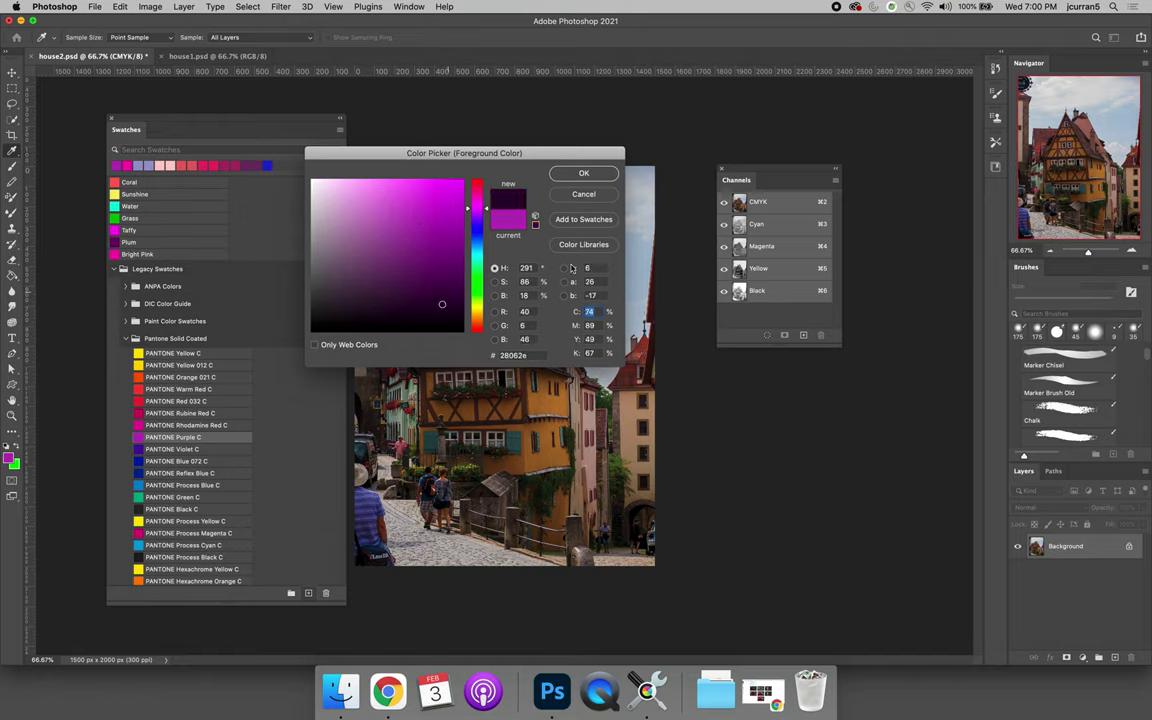
left_click(605, 245)
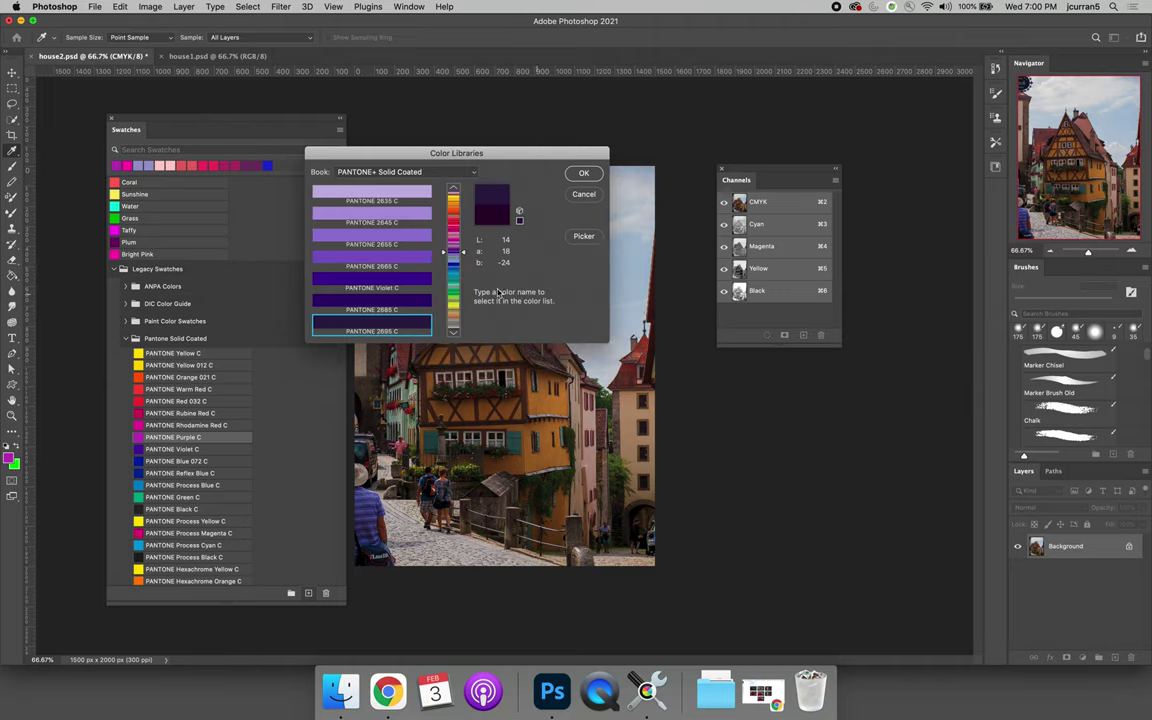
left_click(407, 172)
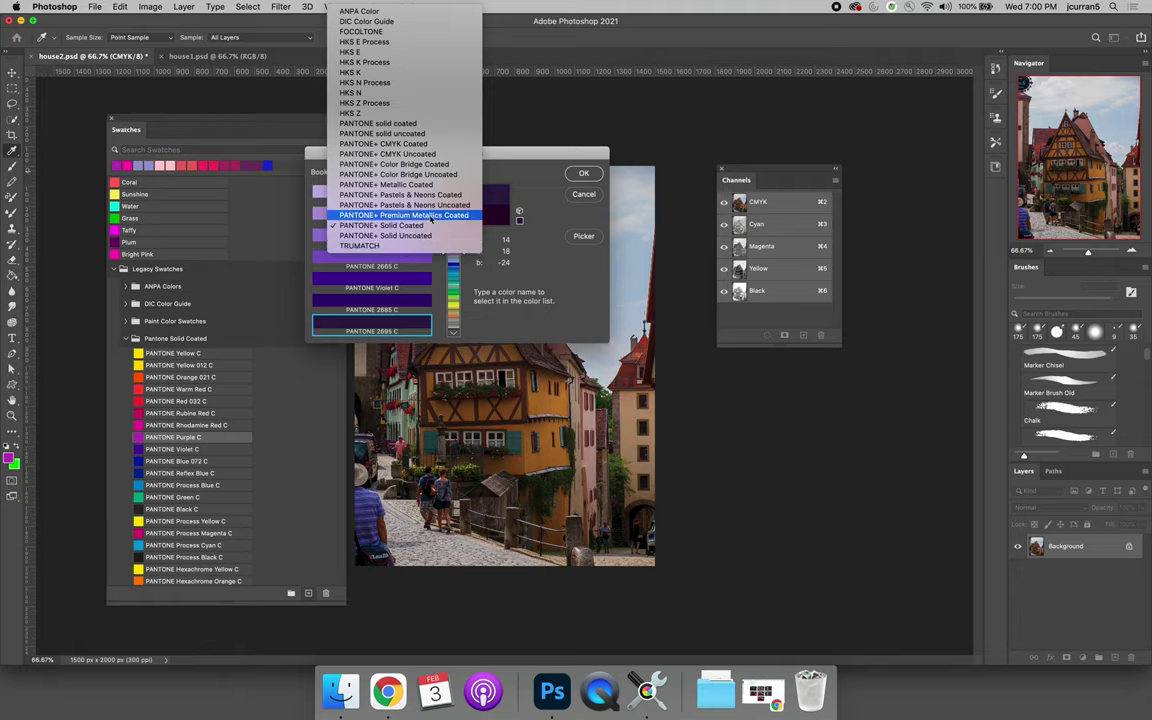
left_click(431, 216)
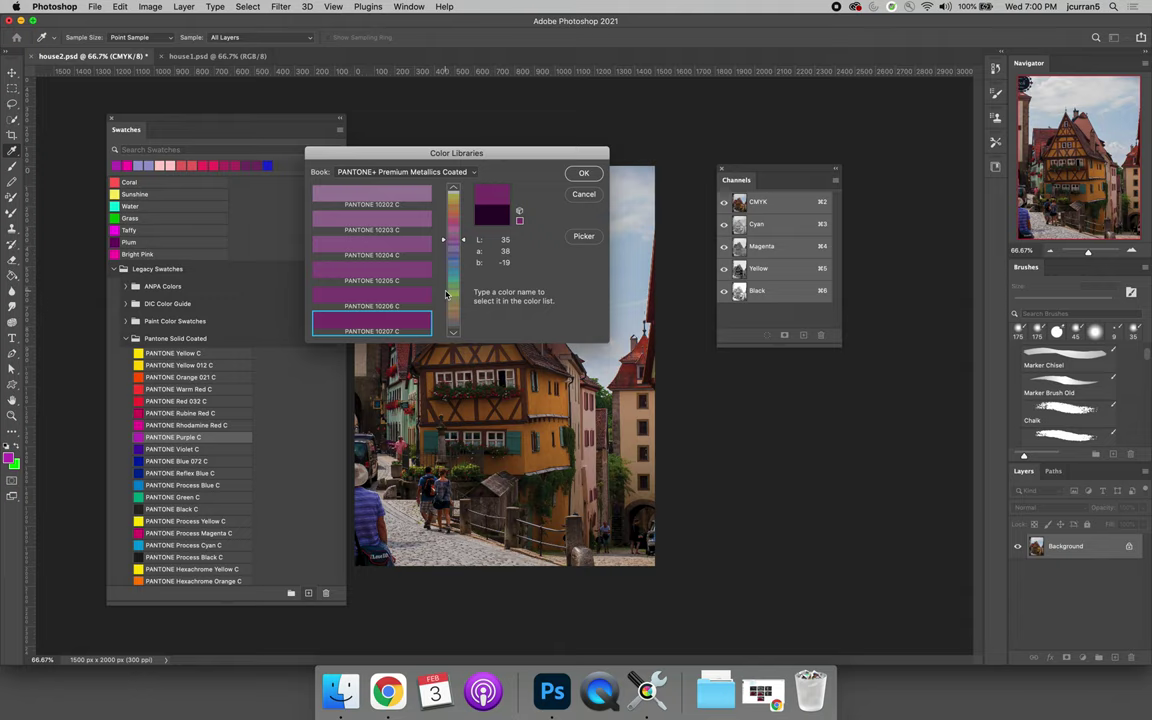
left_click(453, 259)
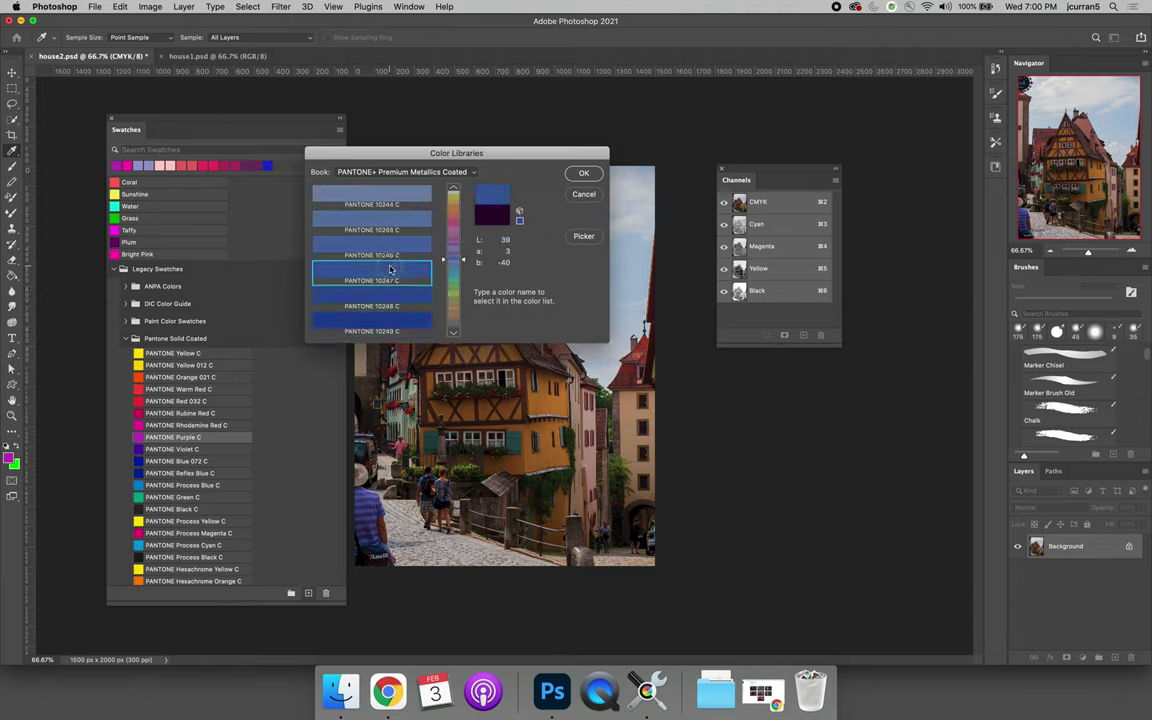
left_click(584, 173)
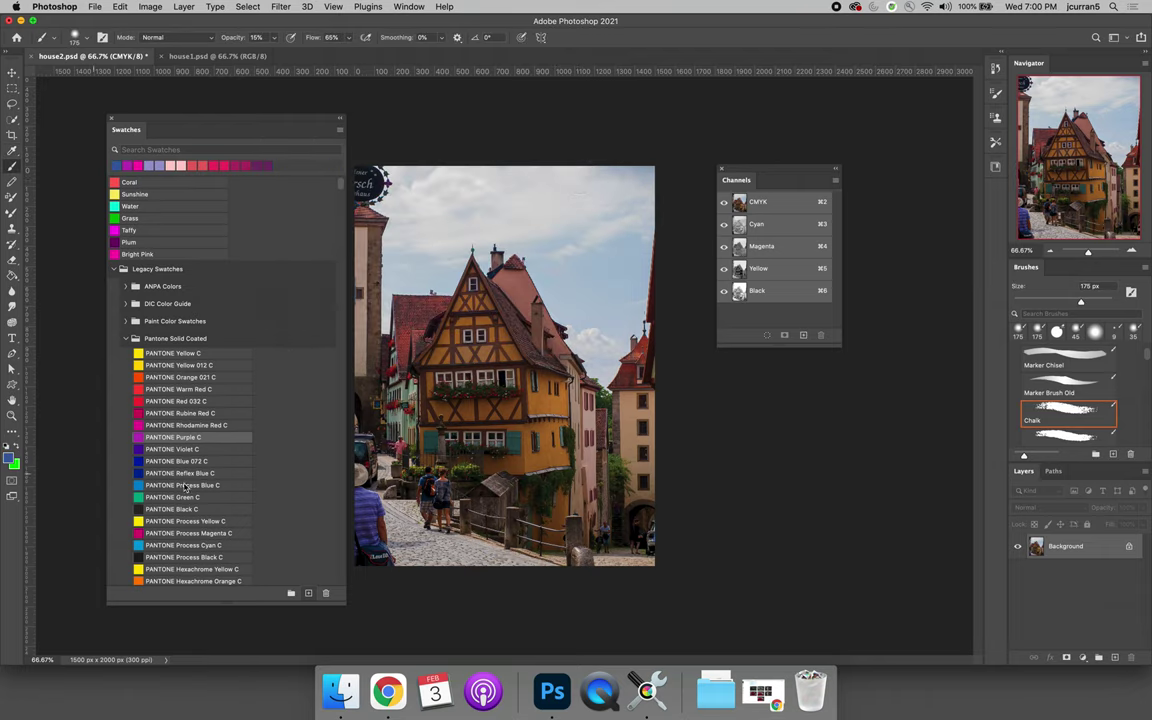
left_click(309, 593)
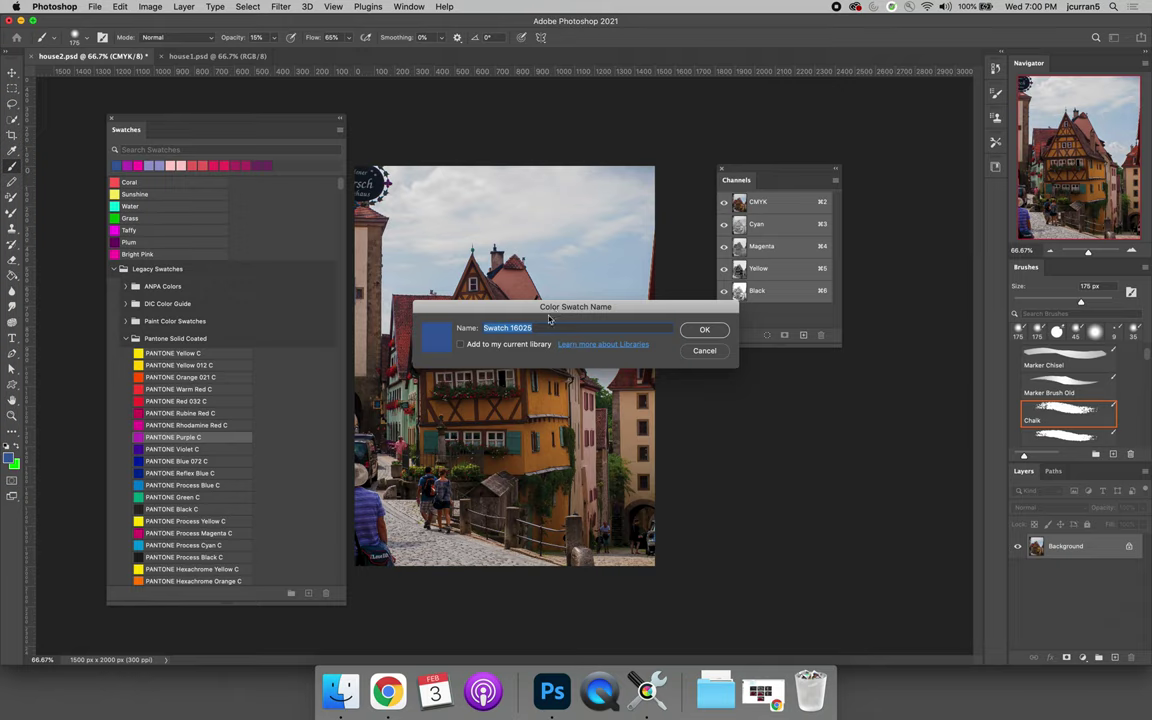
left_click(704, 329)
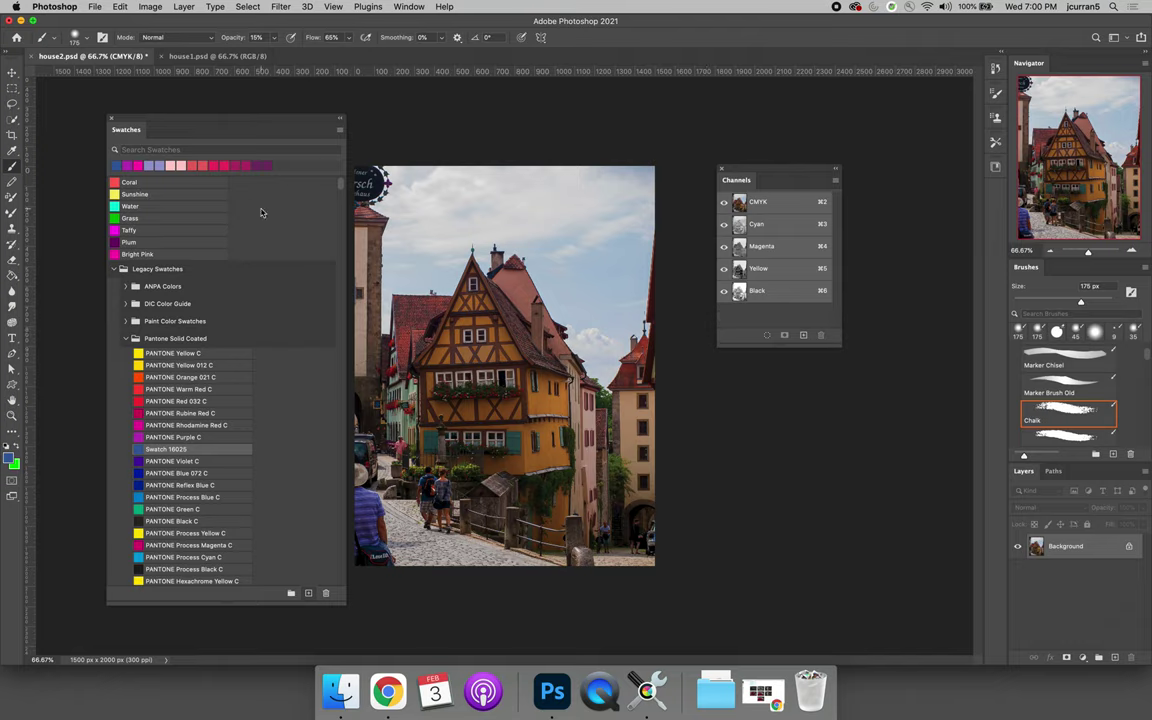
Step: Paint the sky with the Grass swatch at 100% brush opacity
left_click(130, 218)
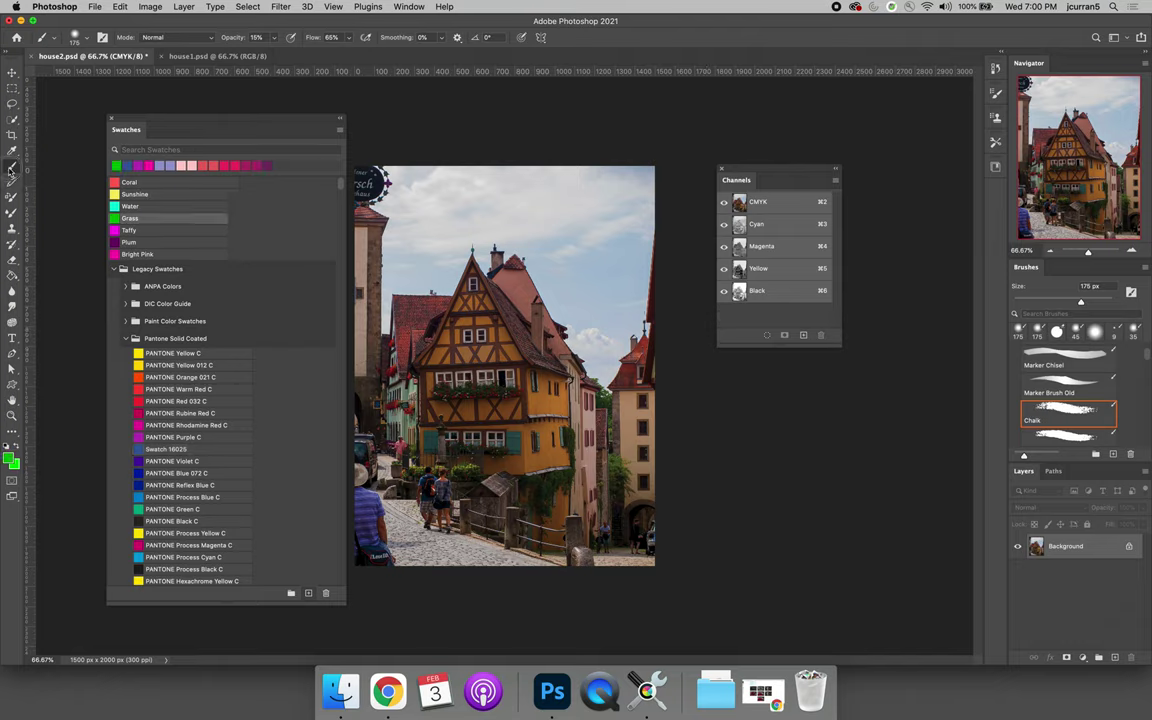
left_click(273, 38)
left_click_drag(274, 50, 327, 50)
mouse_move(543, 250)
left_mouse_down()
mouse_move(593, 343)
mouse_move(579, 238)
mouse_move(604, 227)
mouse_move(615, 301)
mouse_move(629, 176)
mouse_move(620, 163)
mouse_move(567, 176)
mouse_move(524, 206)
mouse_move(512, 193)
mouse_move(569, 169)
mouse_move(611, 170)
mouse_move(587, 172)
mouse_move(622, 144)
mouse_move(643, 218)
mouse_move(621, 276)
mouse_move(638, 238)
left_mouse_up()
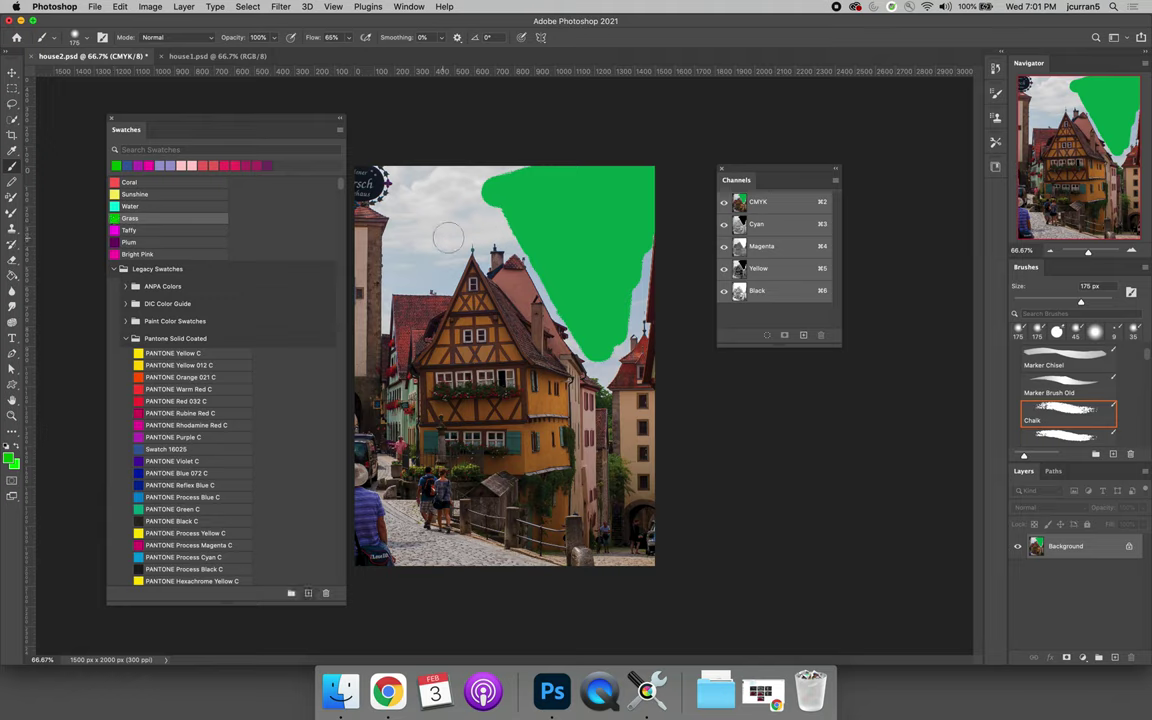
mouse_move(460, 200)
left_mouse_down()
mouse_move(517, 166)
mouse_move(417, 163)
mouse_move(415, 233)
mouse_move(455, 232)
left_mouse_up()
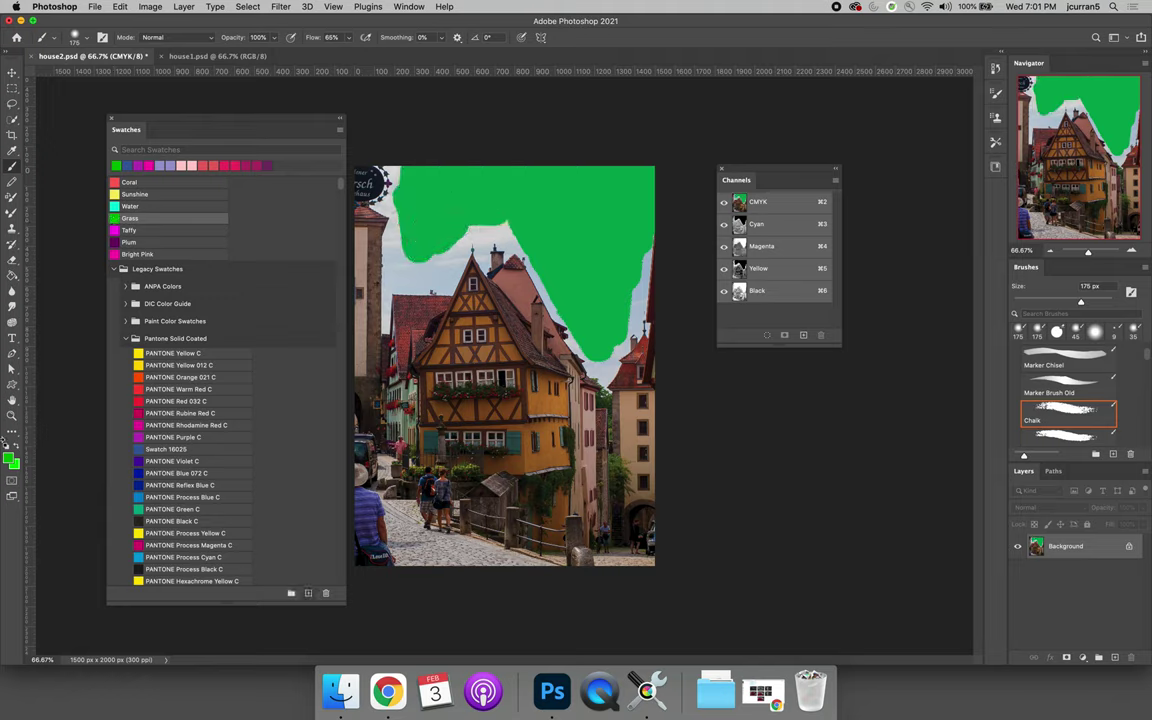
Step: Add a PANTONE Yellow 012 C stroke and a PANTONE Warm Red C stroke over the green sky
left_click(137, 366)
mouse_move(442, 210)
left_mouse_down()
mouse_move(477, 193)
mouse_move(512, 197)
left_mouse_up()
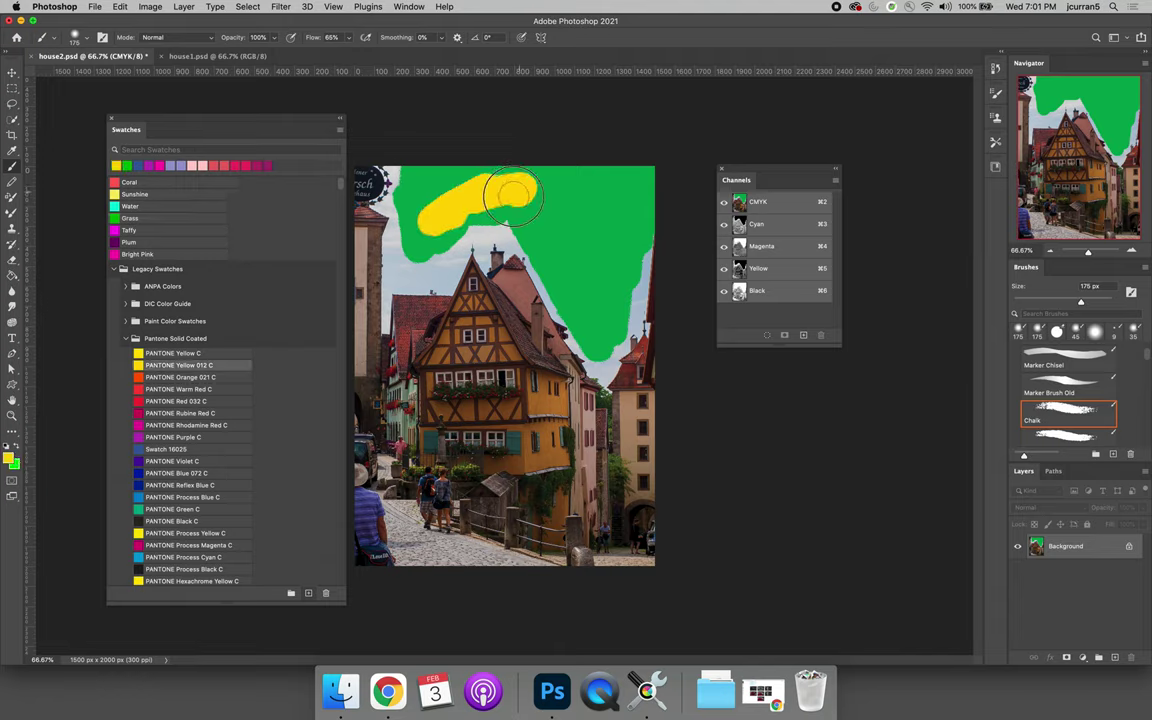
left_click(180, 389)
left_click_drag(612, 195, 614, 285)
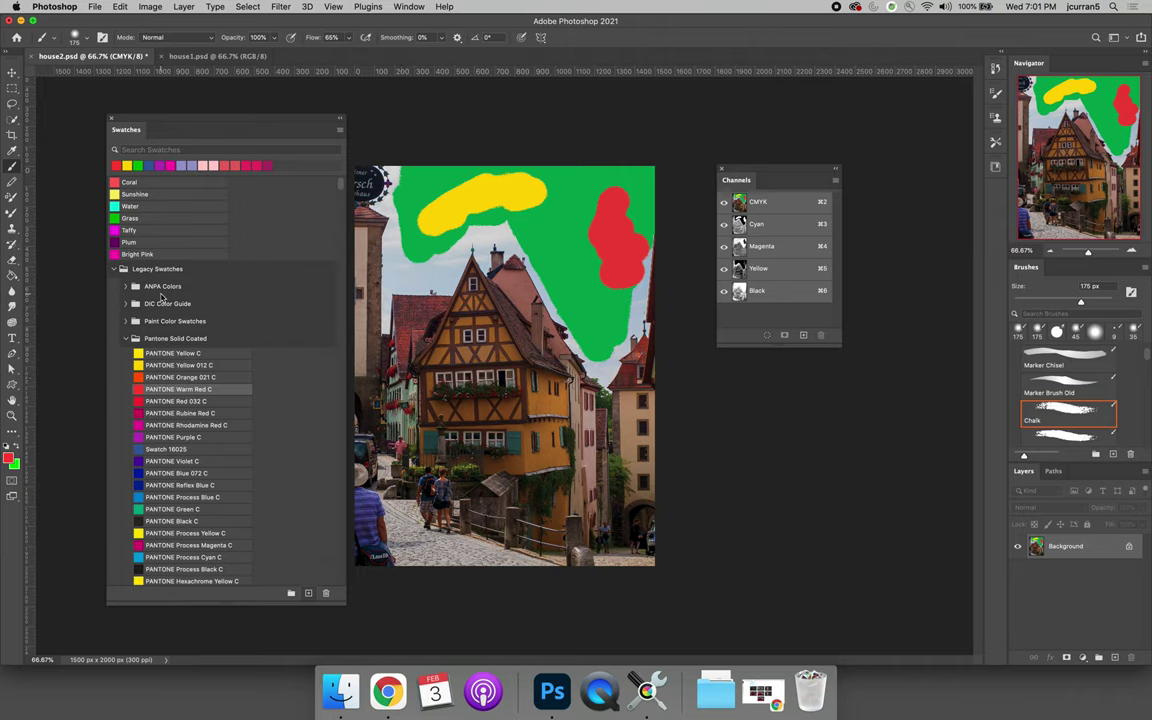
Step: Sample the painted green as foreground, brush over the yellow and red strokes, and reselect the Grass swatch
left_click(8, 457)
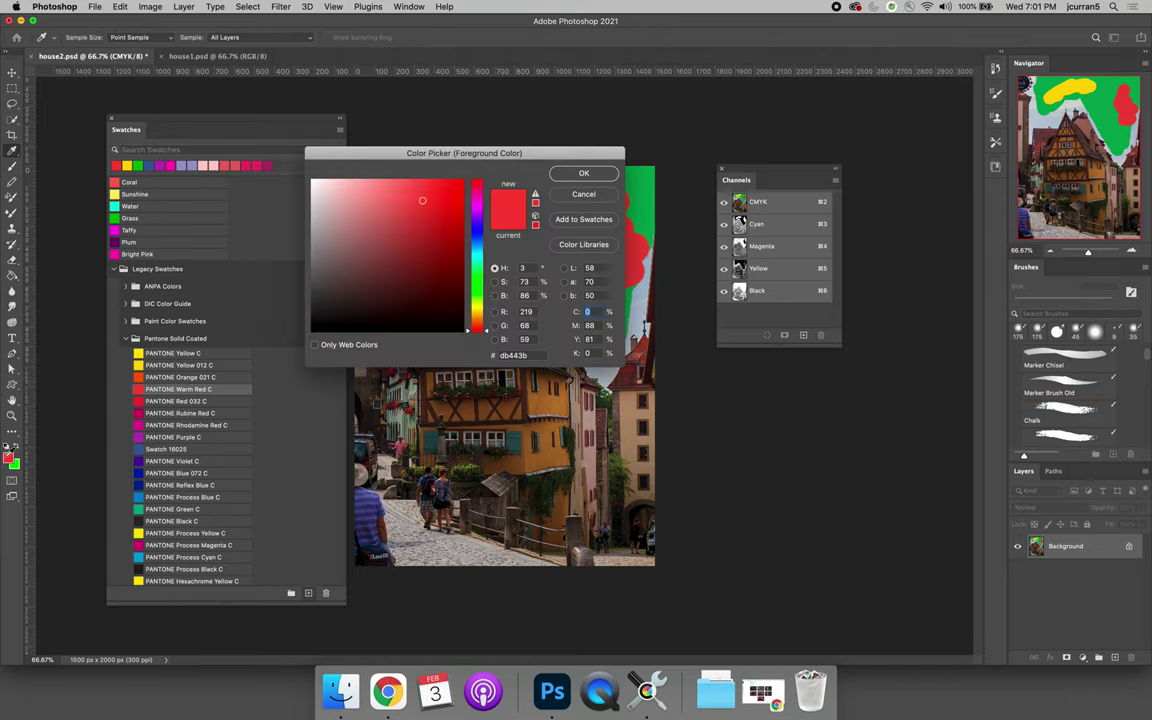
left_click(476, 264)
left_click_drag(487, 154, 310, 147)
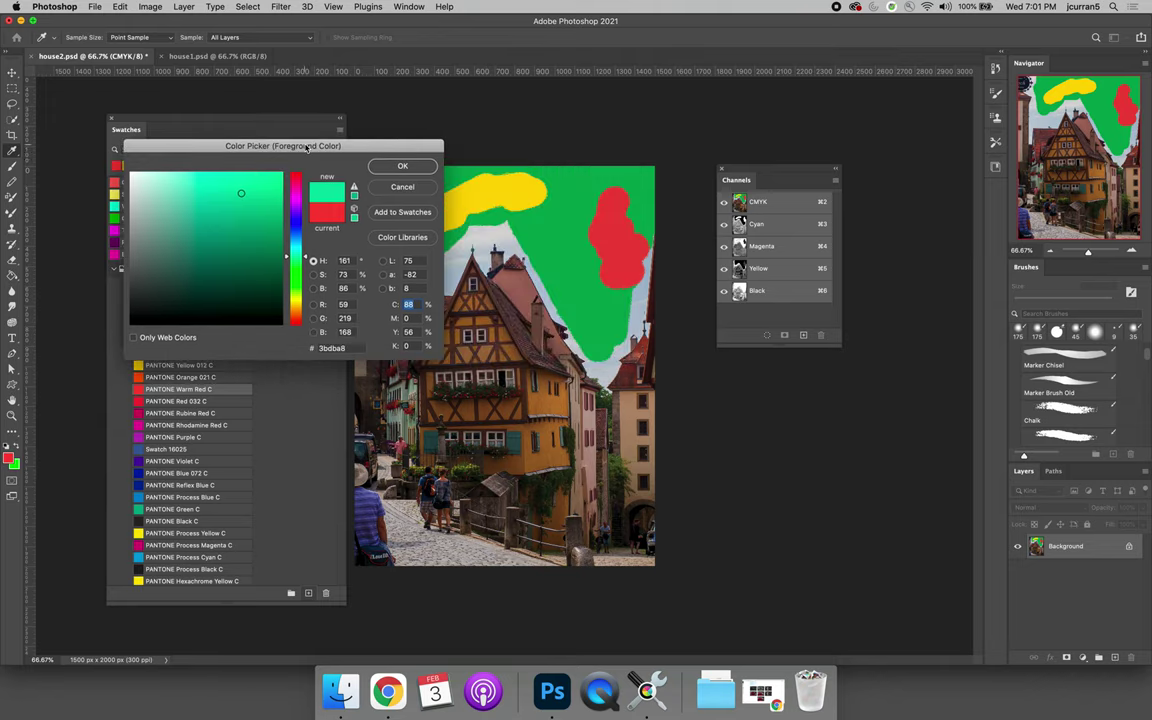
left_click(566, 190)
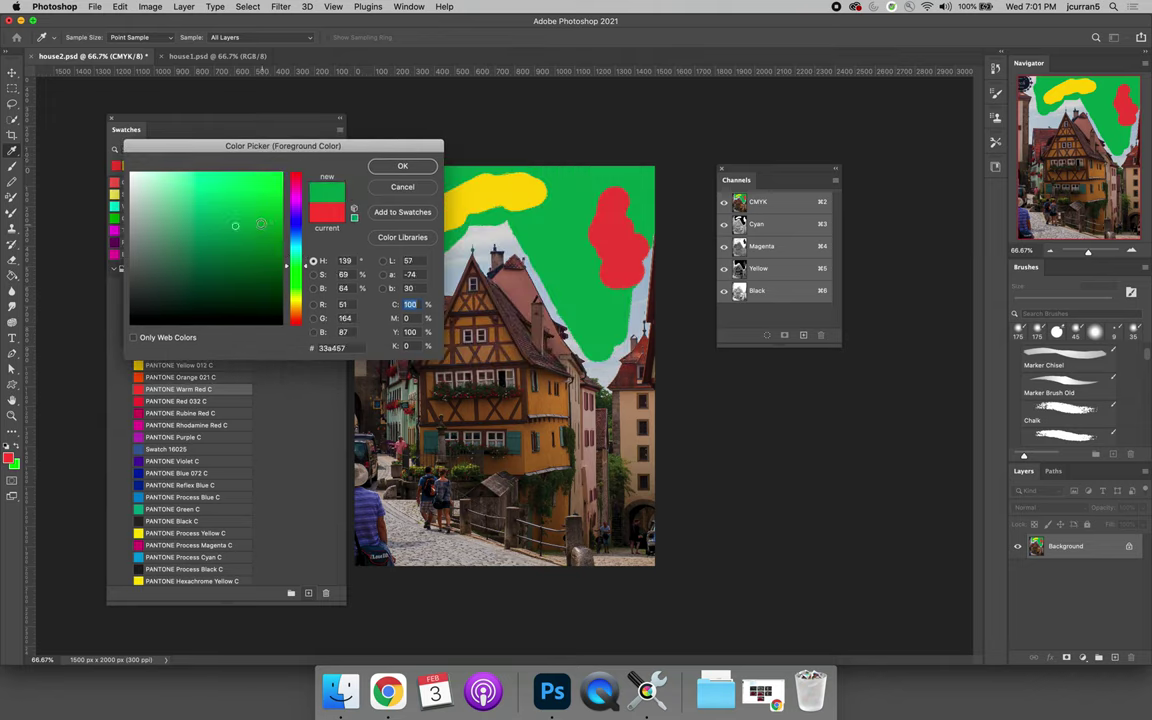
left_click(405, 165)
mouse_move(440, 175)
left_mouse_down()
mouse_move(570, 183)
mouse_move(375, 205)
mouse_move(497, 153)
mouse_move(597, 185)
mouse_move(643, 244)
mouse_move(602, 282)
mouse_move(630, 257)
left_mouse_up()
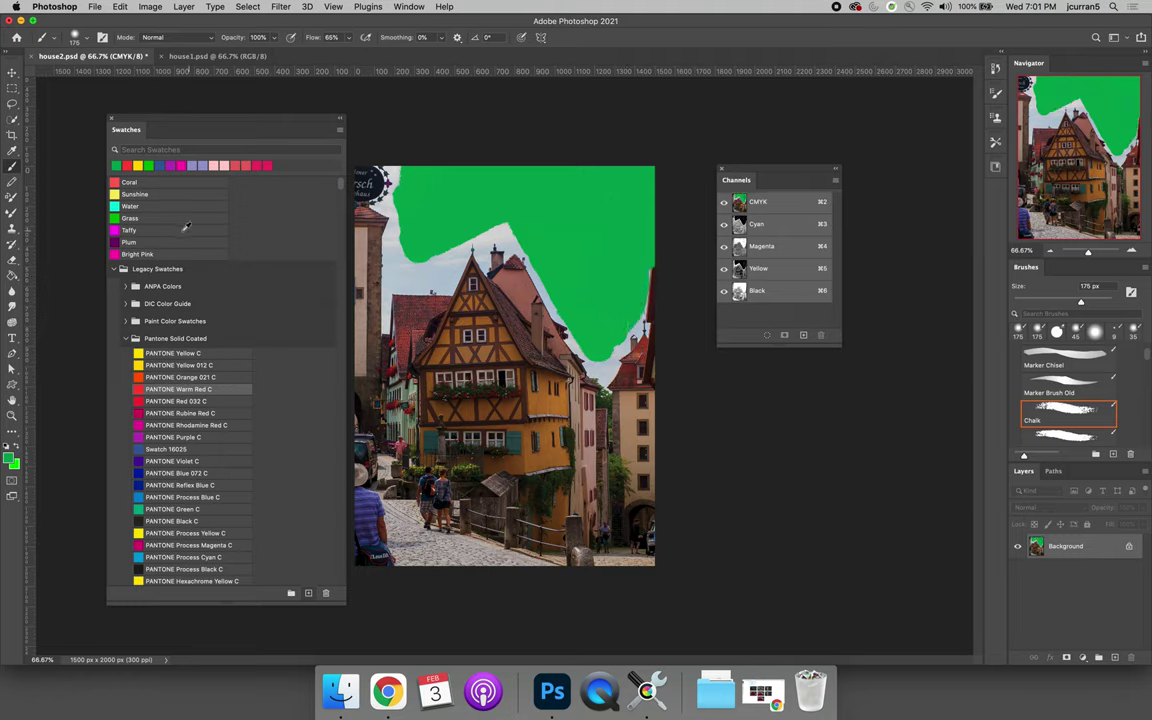
left_click(117, 217)
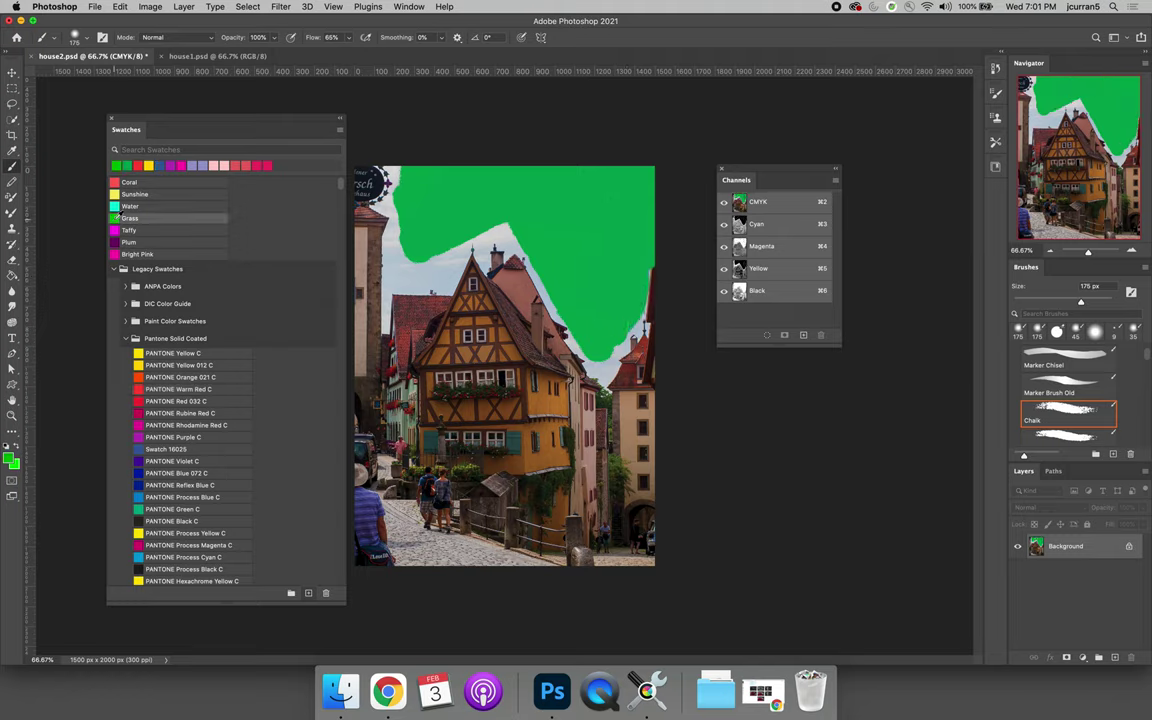